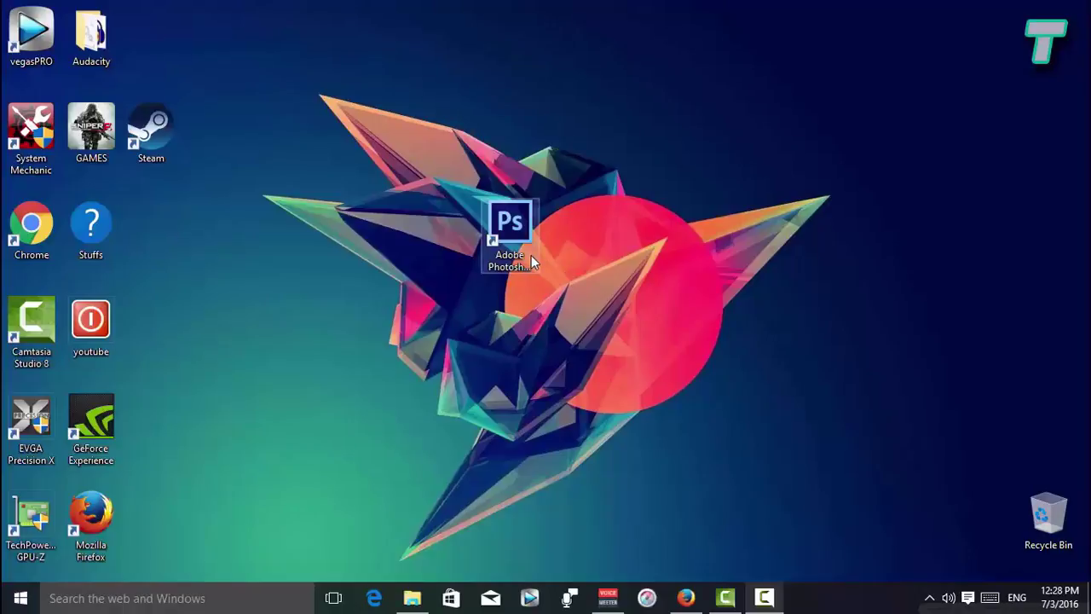
Step: Launch Photoshop CS6 and start a new 1366 × 768 pixel, 72 ppi document
{"action": "double_click", "coordinate": [531, 255]}
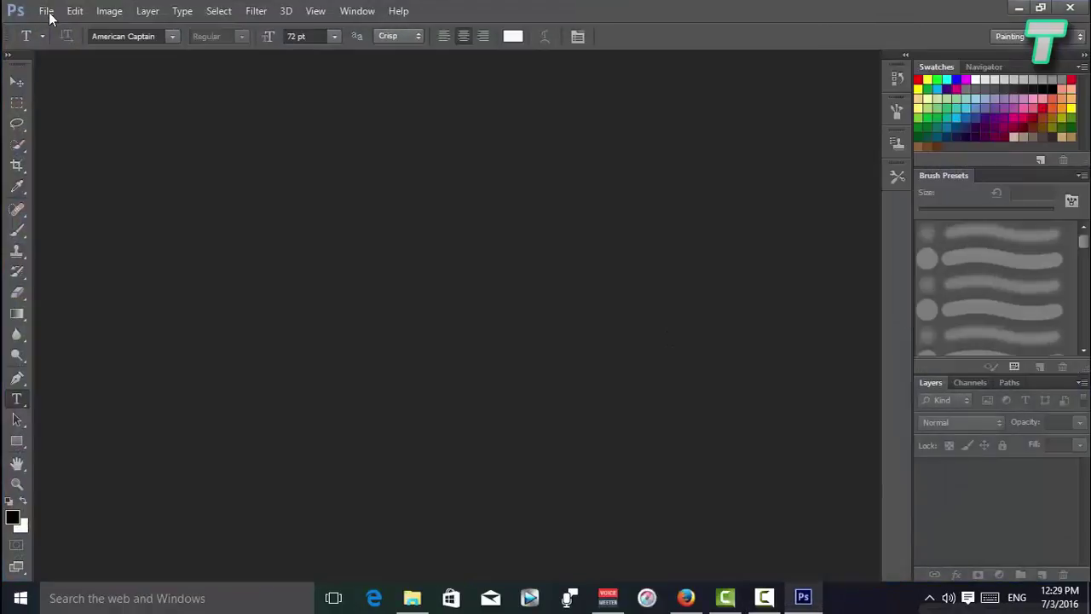
{"action": "left_click", "coordinate": [45, 11]}
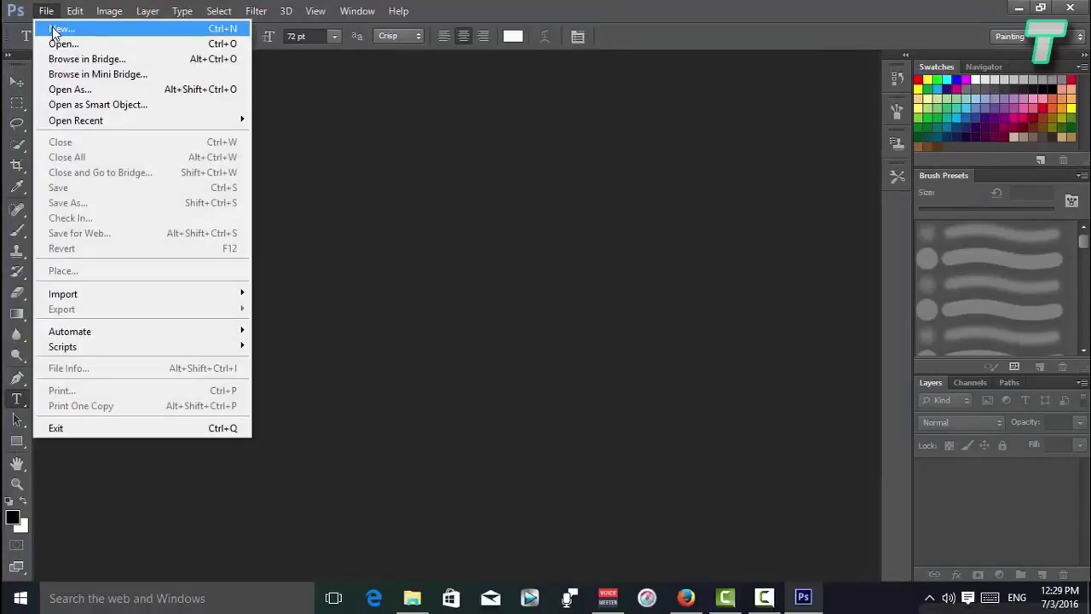
{"action": "left_click", "coordinate": [55, 31]}
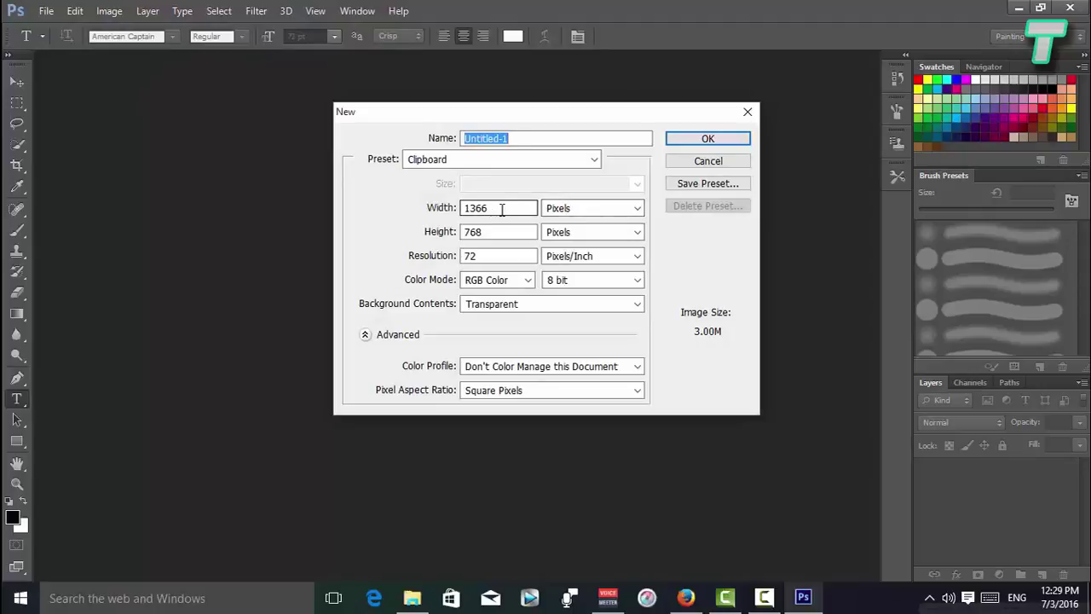
Step: Move to the Height field and bring Firefox's downloads library in front
{"action": "key", "text": "Tab"}
{"action": "key", "text": "Tab"}
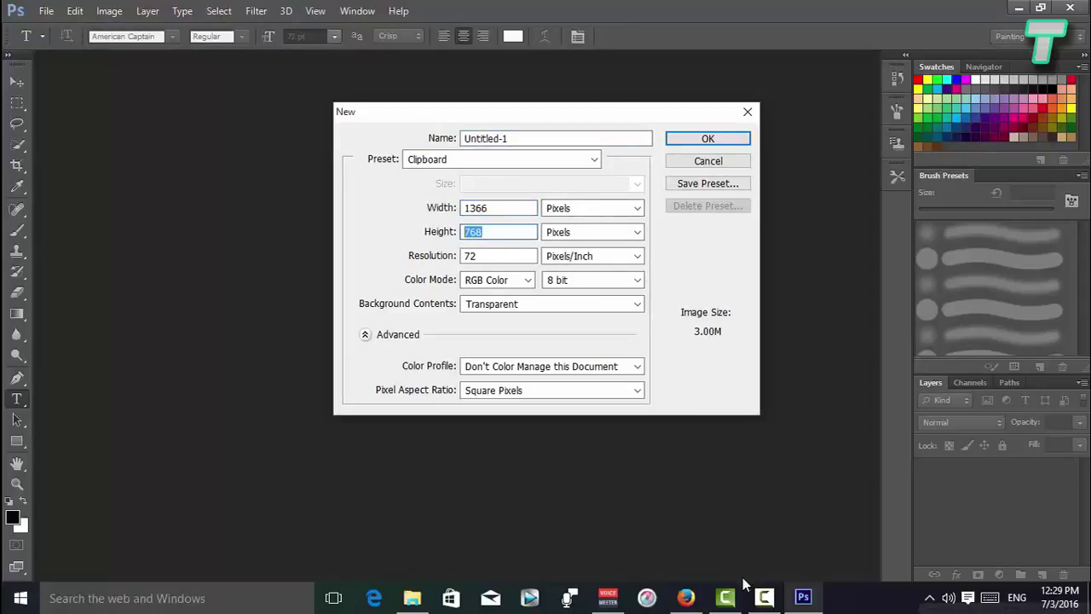
{"action": "left_click", "coordinate": [680, 600]}
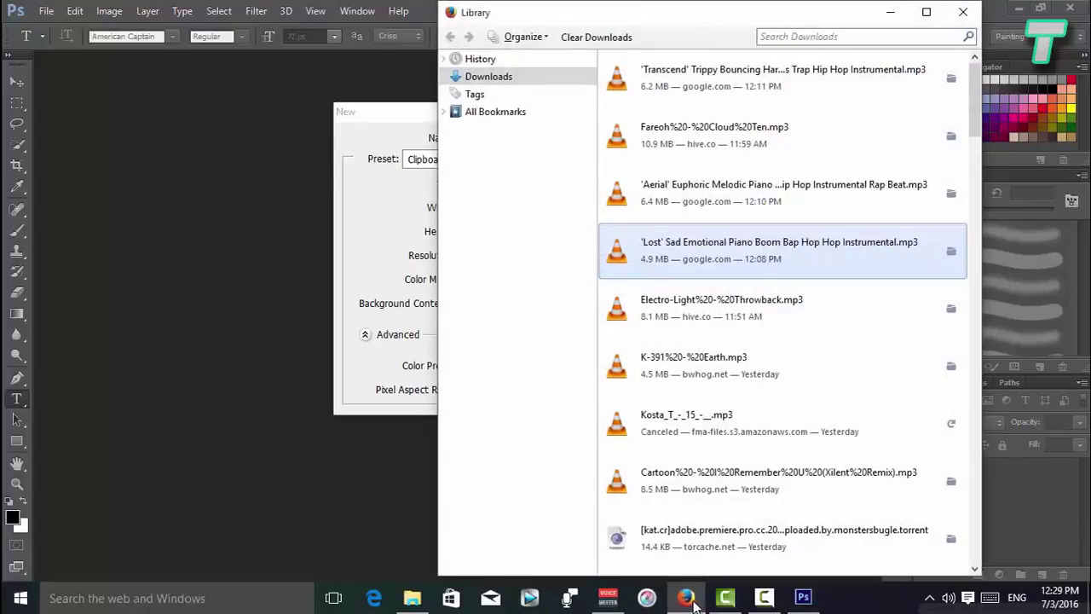
{"action": "left_click", "coordinate": [693, 600]}
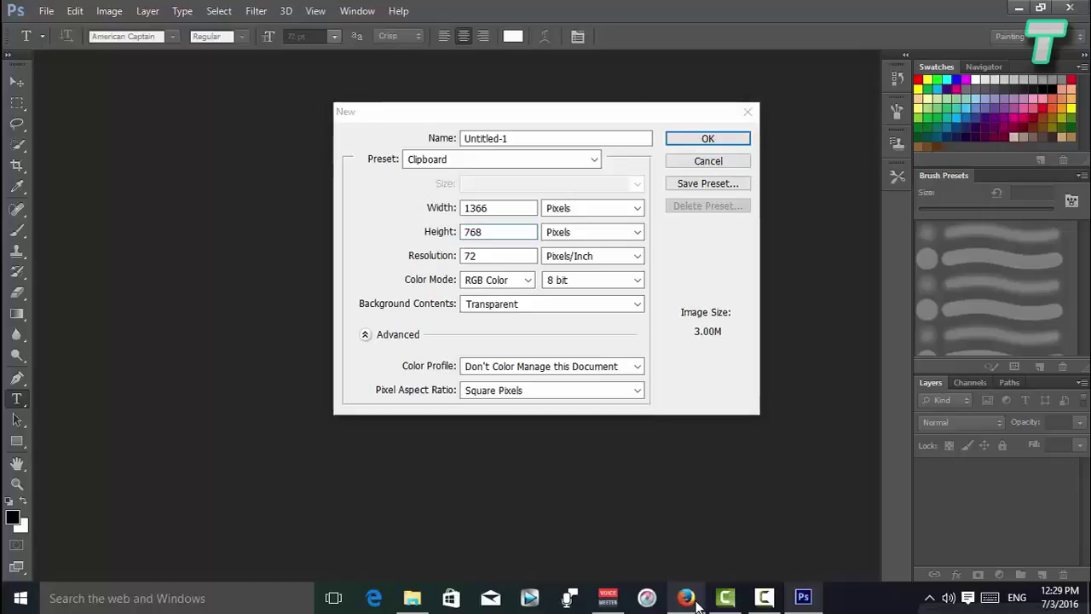
{"action": "left_click", "coordinate": [687, 597]}
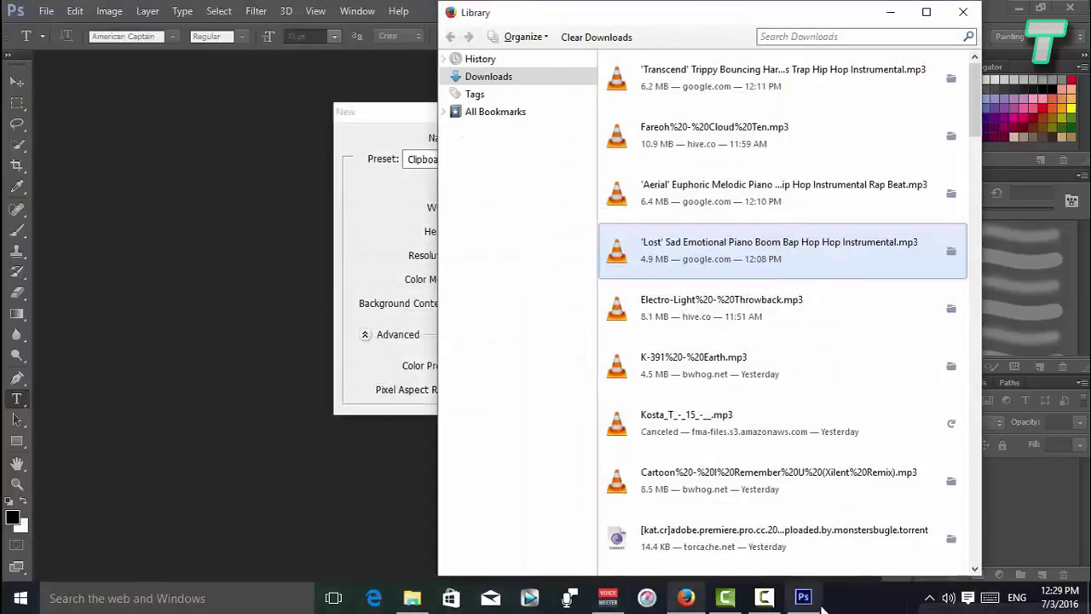
{"action": "left_click", "coordinate": [765, 598]}
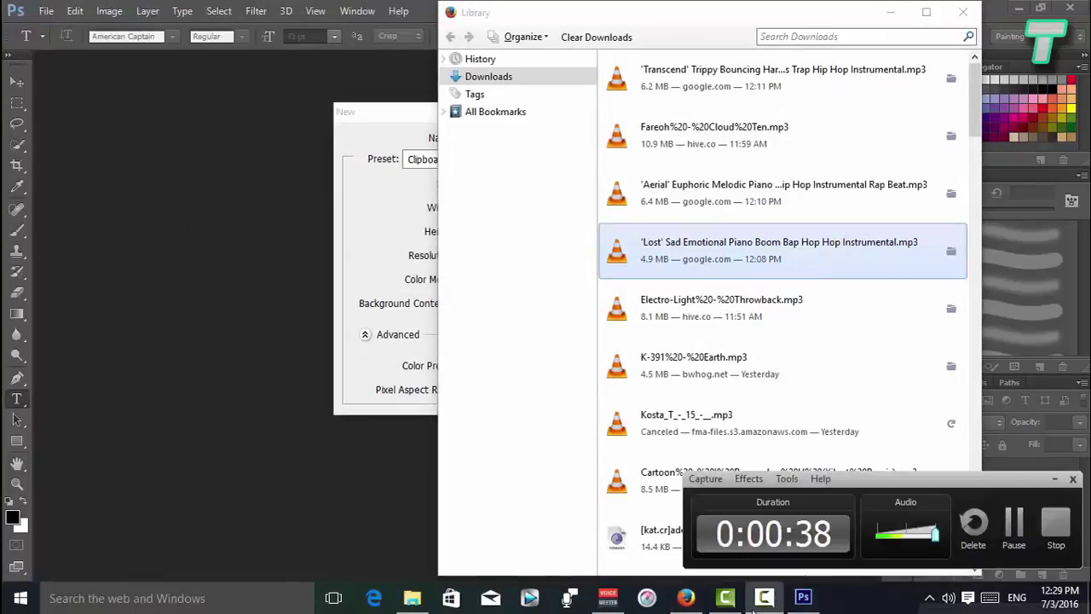
{"action": "left_click", "coordinate": [687, 597]}
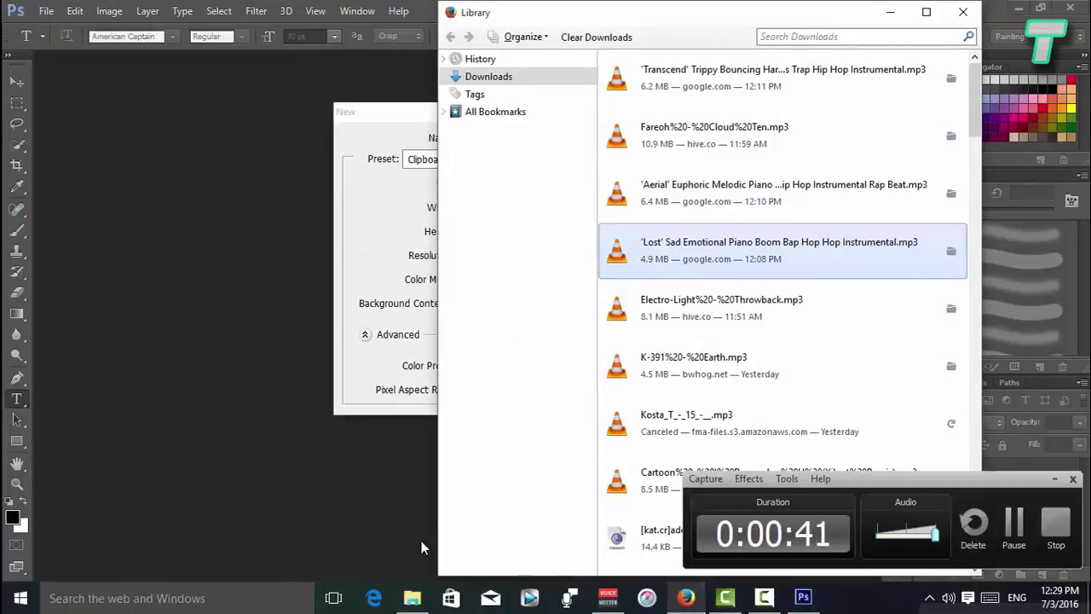
Step: Switch between File Explorer, the downloads library and the dialog, then launch Microsoft Edge
{"action": "left_click", "coordinate": [411, 597]}
{"action": "left_click", "coordinate": [692, 600]}
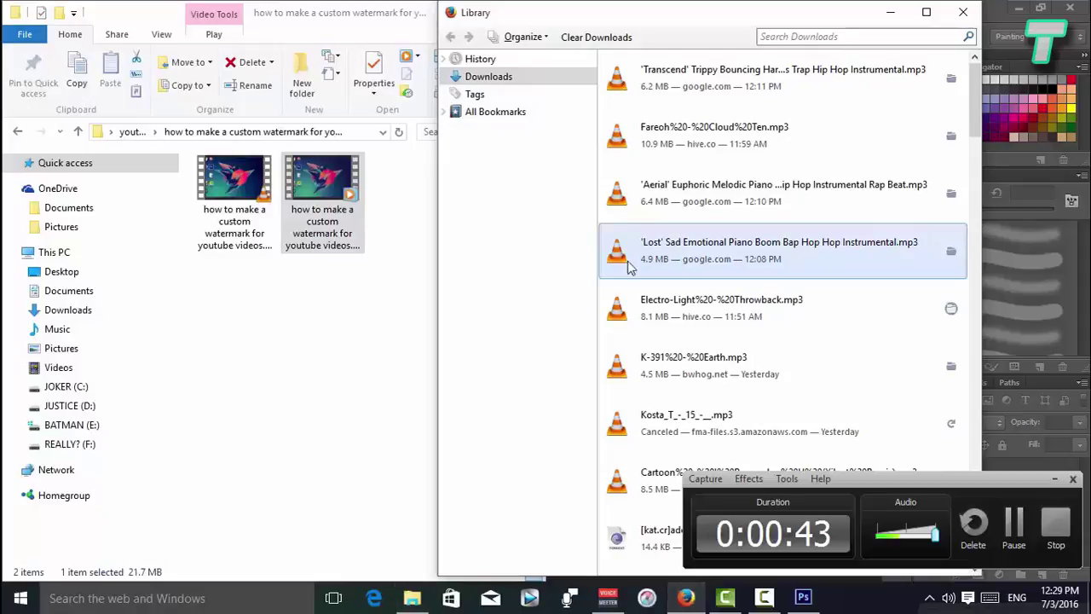
{"action": "left_click", "coordinate": [890, 11]}
{"action": "left_click", "coordinate": [451, 14]}
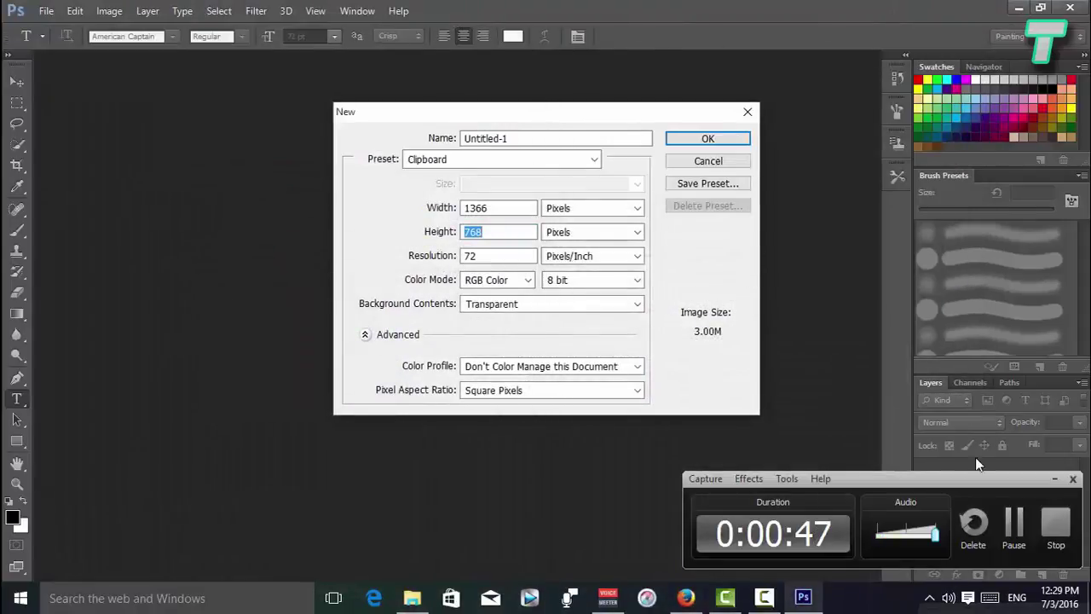
{"action": "left_click", "coordinate": [685, 598]}
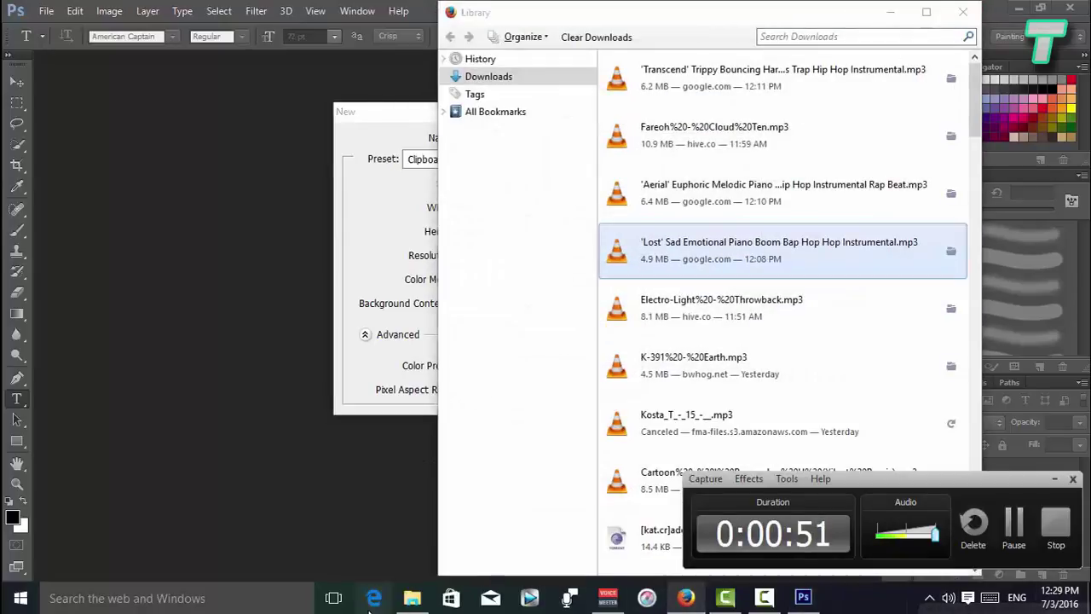
{"action": "left_click", "coordinate": [373, 597]}
Step: Search Bing for '16:9 resolutions' from the Edge address box
{"action": "left_click_drag", "start_coordinate": [412, 75], "coordinate": [432, 214]}
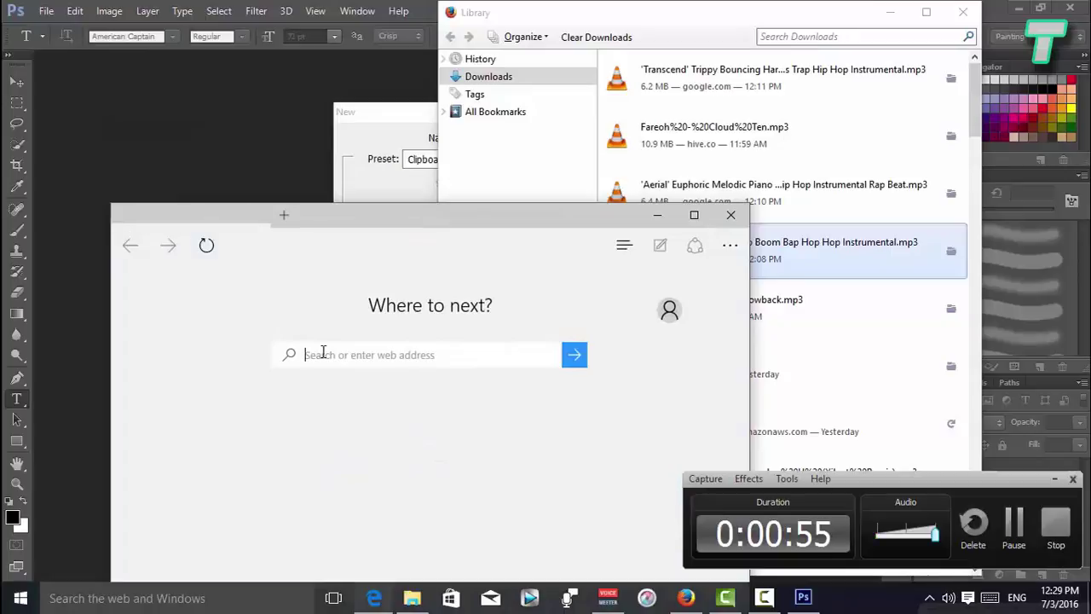
{"action": "type", "text": "16"}
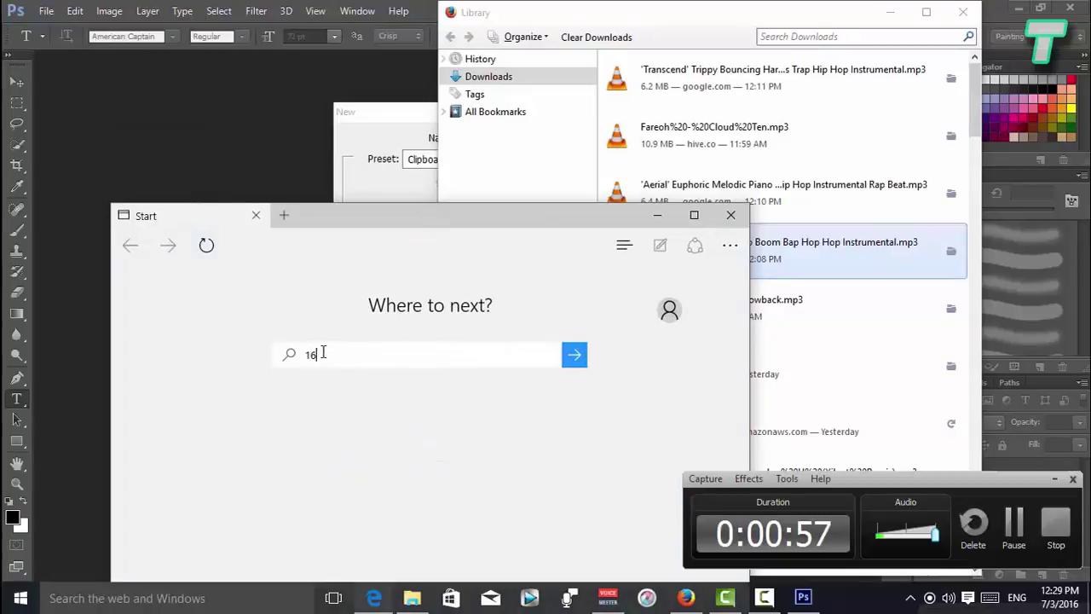
{"action": "type", "text": ":"}
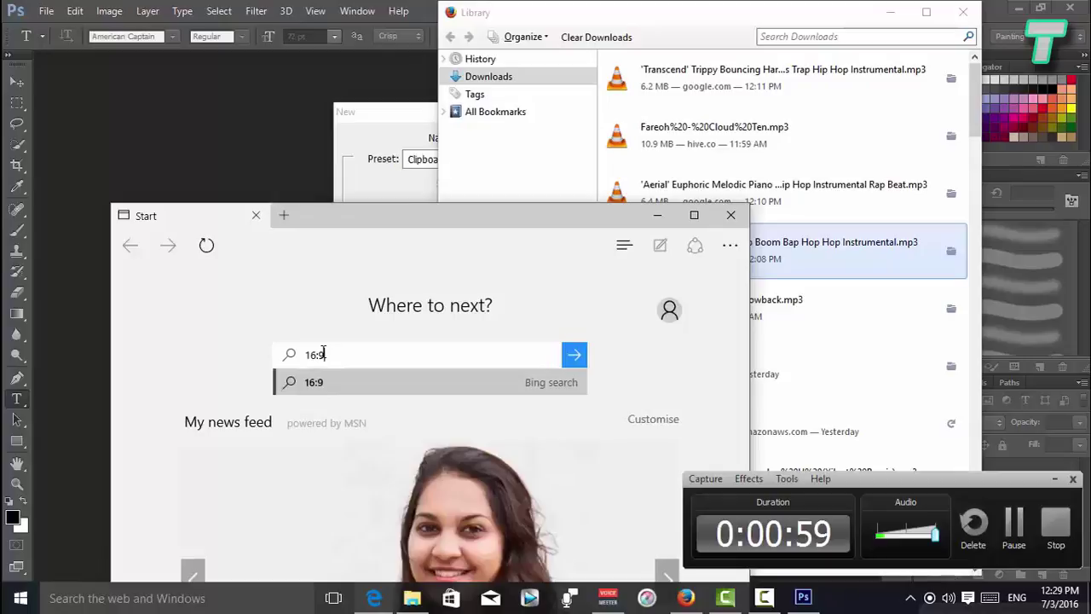
{"action": "type", "text": "9"}
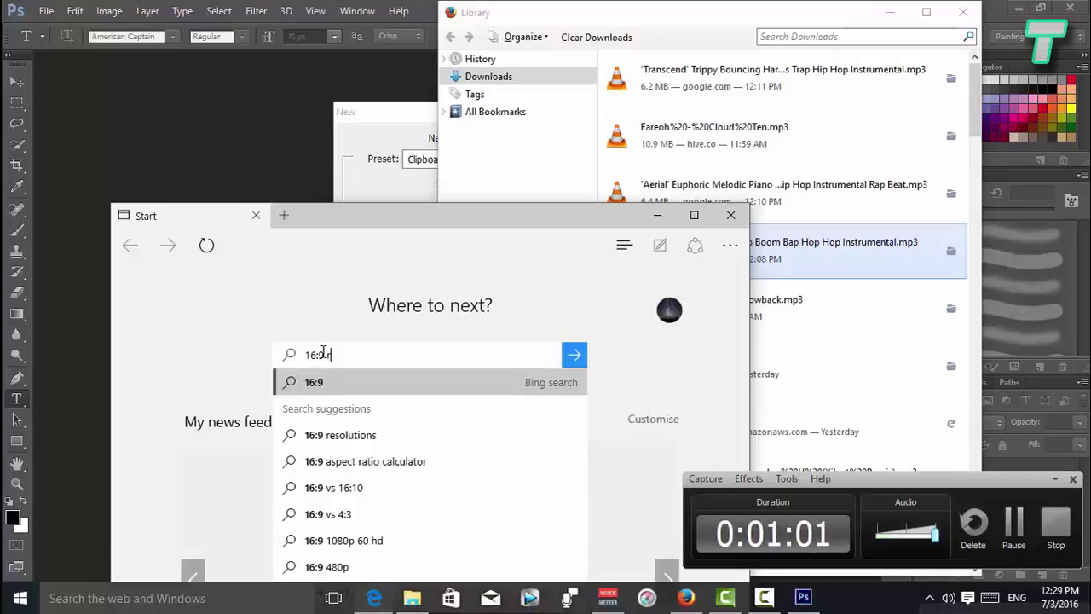
{"action": "type", "text": " res"}
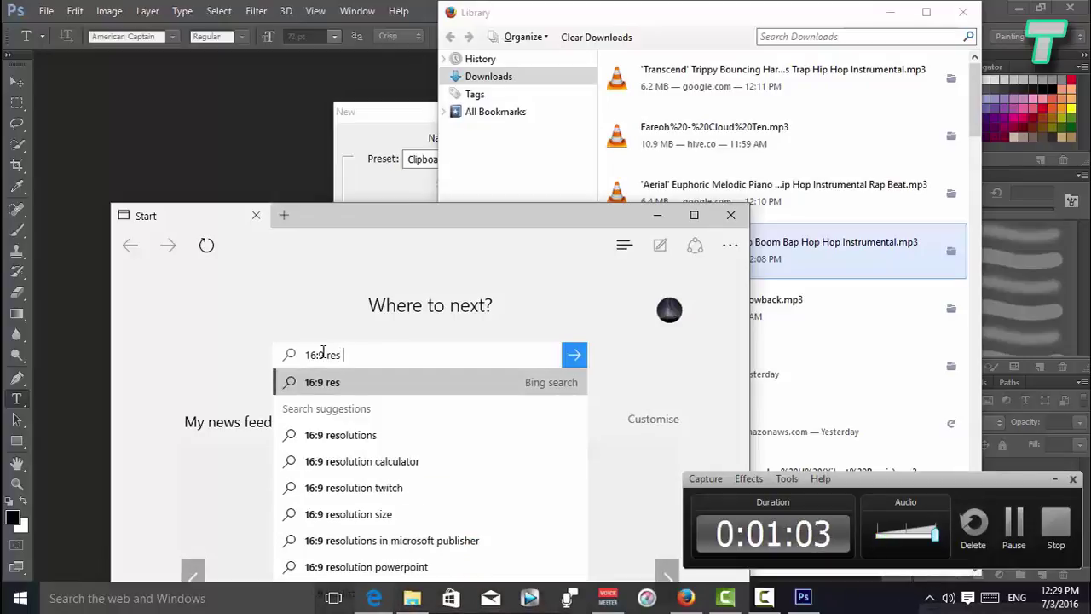
{"action": "key", "text": "Down"}
{"action": "key", "text": "Down"}
{"action": "key", "text": "Up"}
{"action": "key", "text": "Return"}
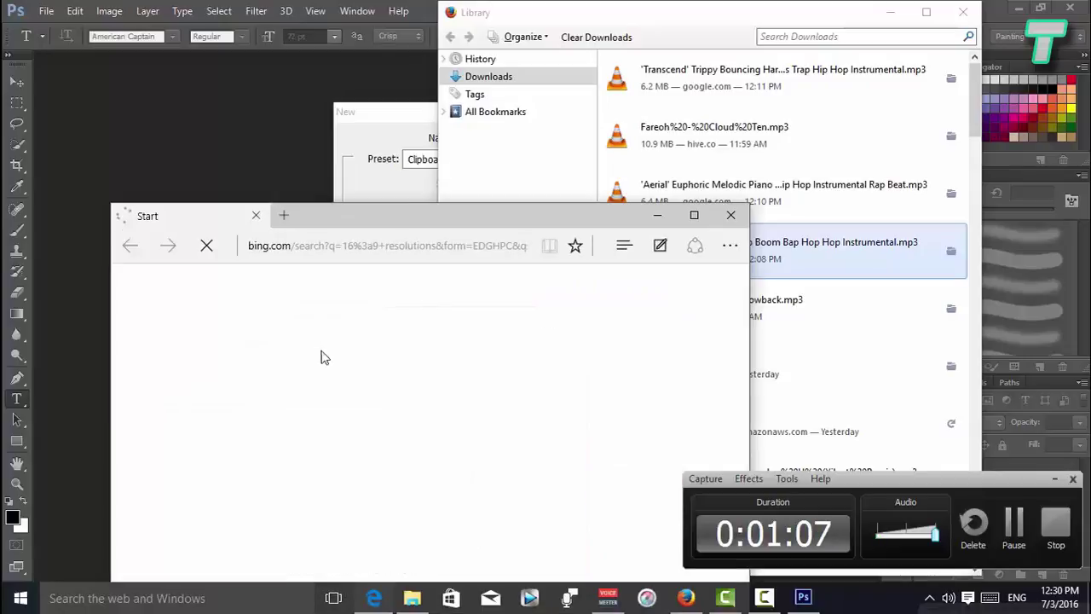
Step: Maximize Edge, open the Pacoup true 16:9 resolutions page, and snap Edge right
{"action": "left_click_drag", "start_coordinate": [371, 227], "coordinate": [362, 345]}
{"action": "double_click", "coordinate": [362, 345]}
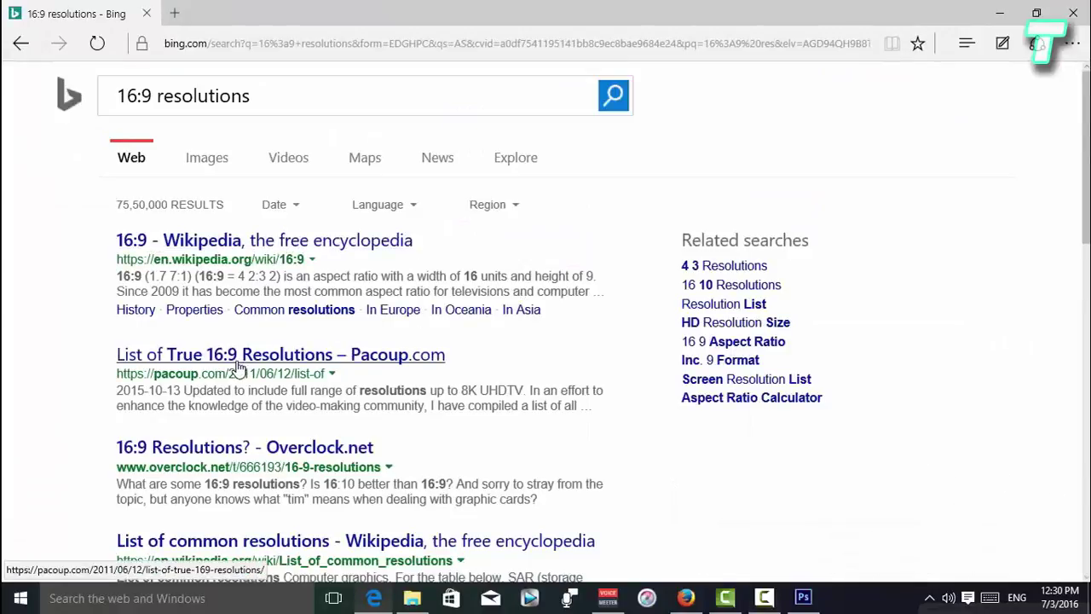
{"action": "left_click", "coordinate": [247, 362]}
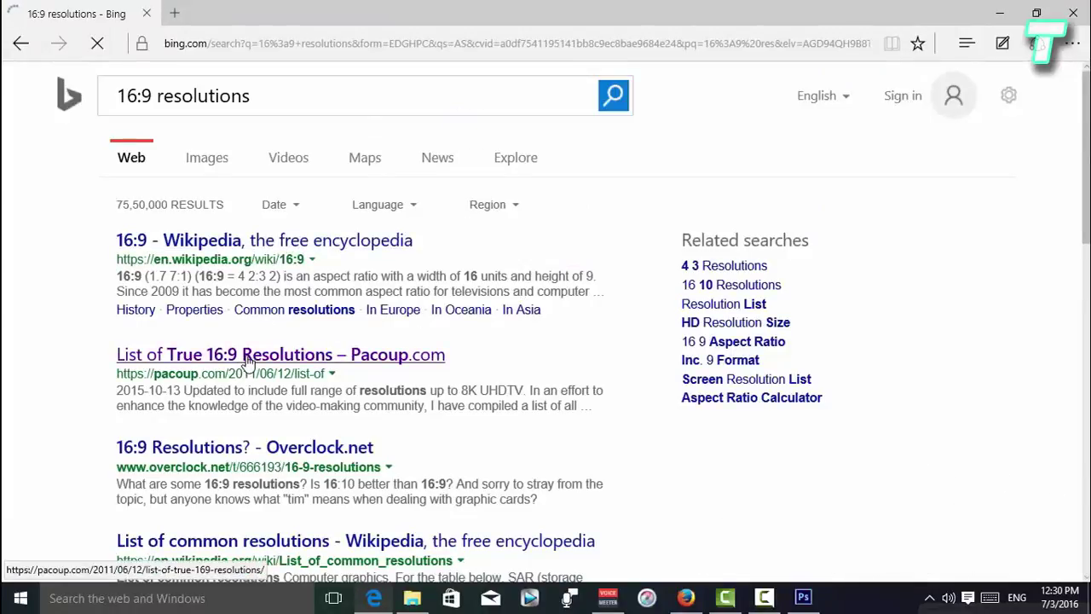
{"action": "mouse_move", "coordinate": [443, 13]}
{"action": "left_mouse_down"}
{"action": "mouse_move", "coordinate": [450, 260]}
{"action": "mouse_move", "coordinate": [474, 416]}
{"action": "mouse_move", "coordinate": [1090, 221]}
{"action": "left_mouse_up"}
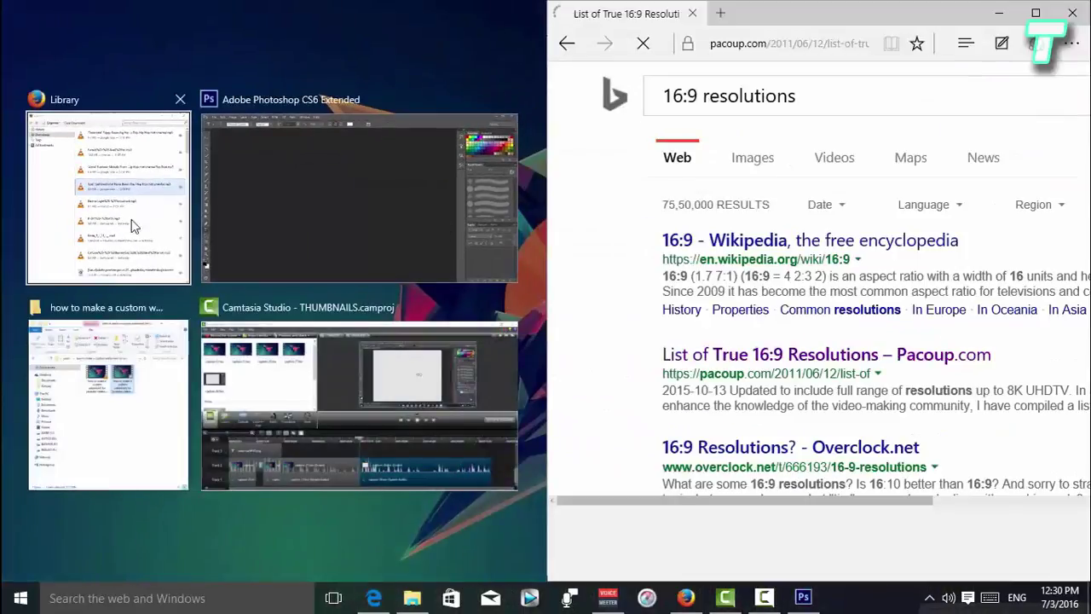
Step: Snap the downloads library left, scroll the resolution table and select 640×360
{"action": "left_click", "coordinate": [132, 226]}
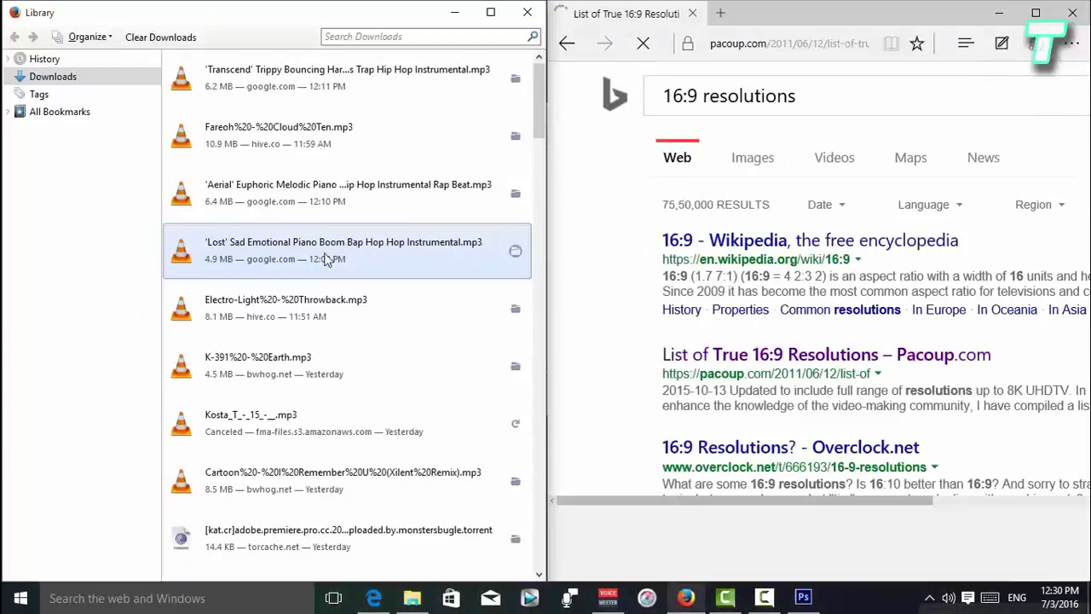
{"action": "left_click", "coordinate": [445, 16]}
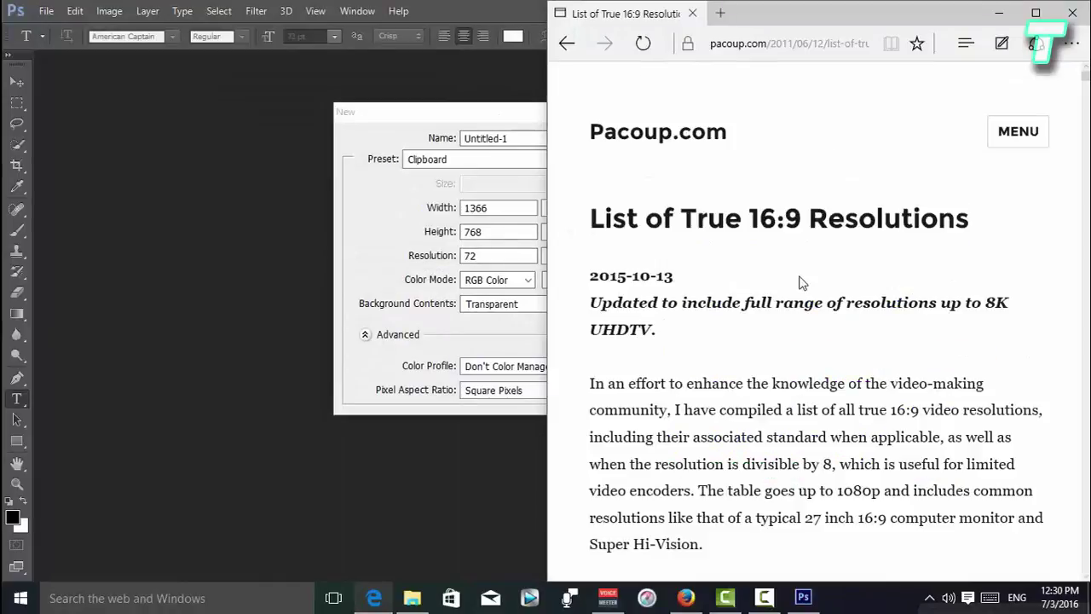
{"action": "scroll", "coordinate": [805, 379], "scroll_direction": "down", "scroll_amount": 1}
{"action": "scroll", "coordinate": [797, 398], "scroll_direction": "down", "scroll_amount": 4}
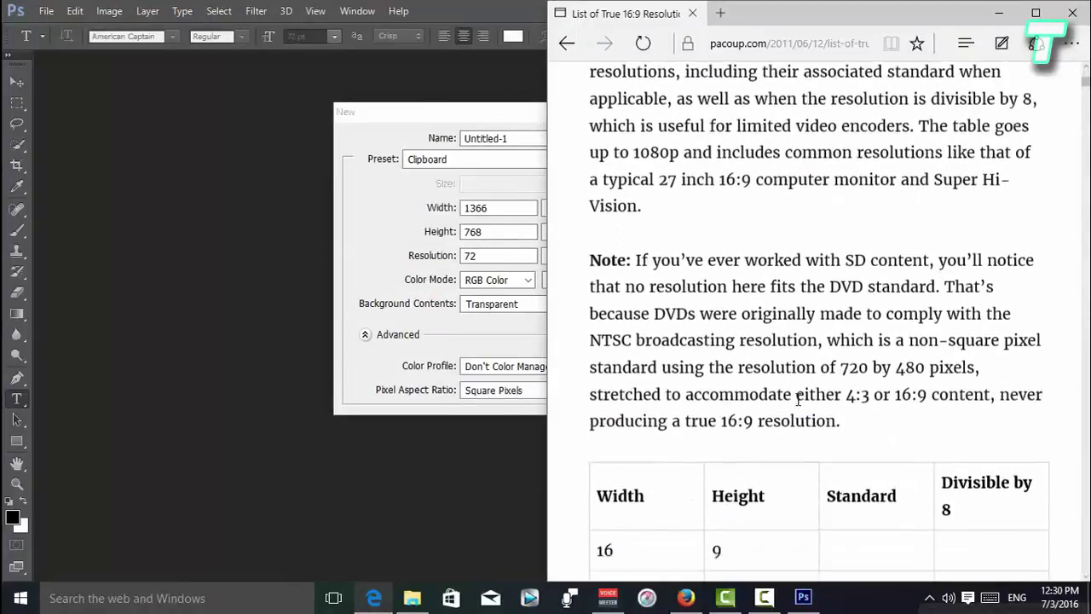
{"action": "scroll", "coordinate": [796, 398], "scroll_direction": "down", "scroll_amount": 4}
{"action": "scroll", "coordinate": [769, 446], "scroll_direction": "down", "scroll_amount": 3}
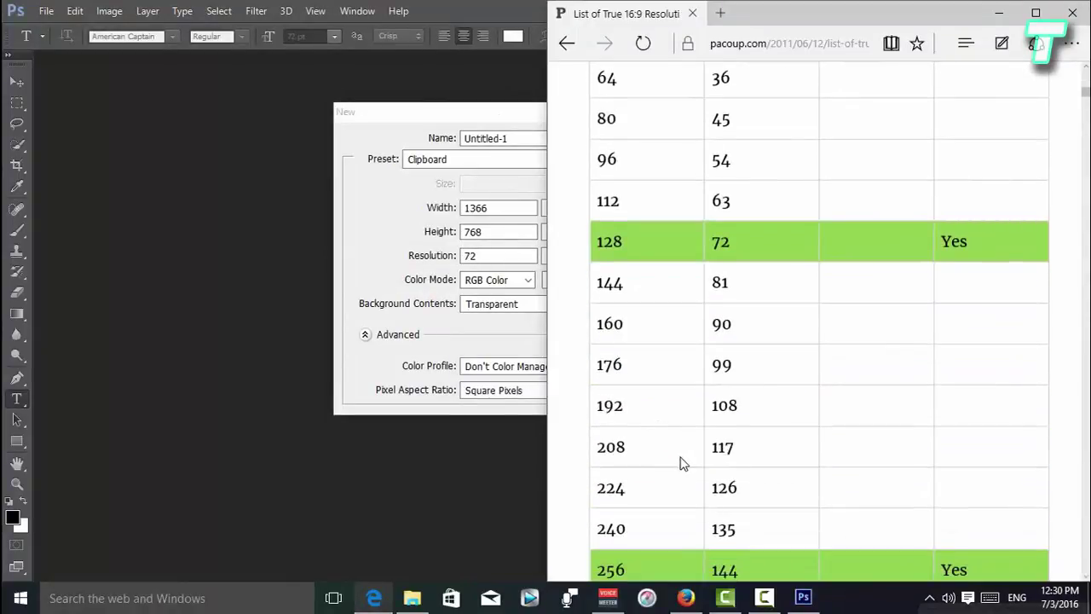
{"action": "scroll", "coordinate": [682, 463], "scroll_direction": "down", "scroll_amount": 3}
{"action": "scroll", "coordinate": [657, 506], "scroll_direction": "down", "scroll_amount": 4}
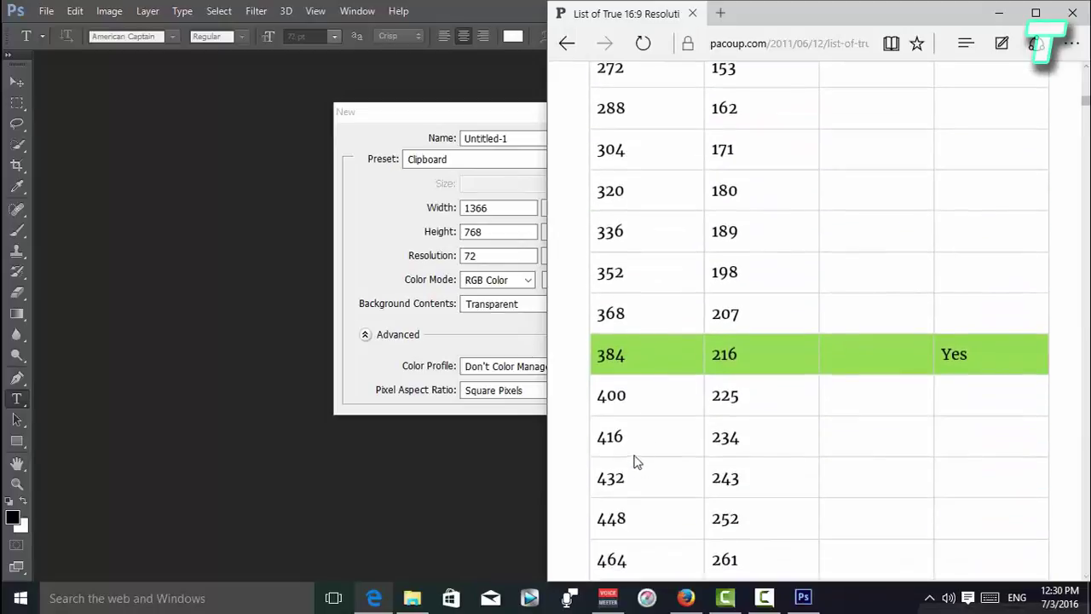
{"action": "scroll", "coordinate": [657, 500], "scroll_direction": "down", "scroll_amount": 4}
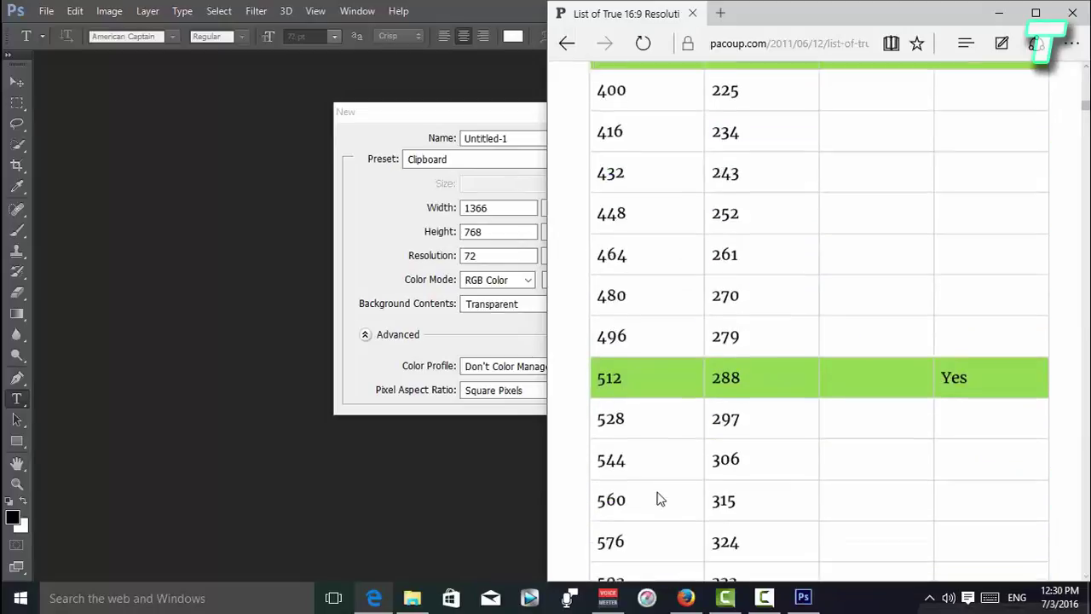
{"action": "scroll", "coordinate": [649, 494], "scroll_direction": "down", "scroll_amount": 2}
{"action": "scroll", "coordinate": [648, 492], "scroll_direction": "down", "scroll_amount": 1}
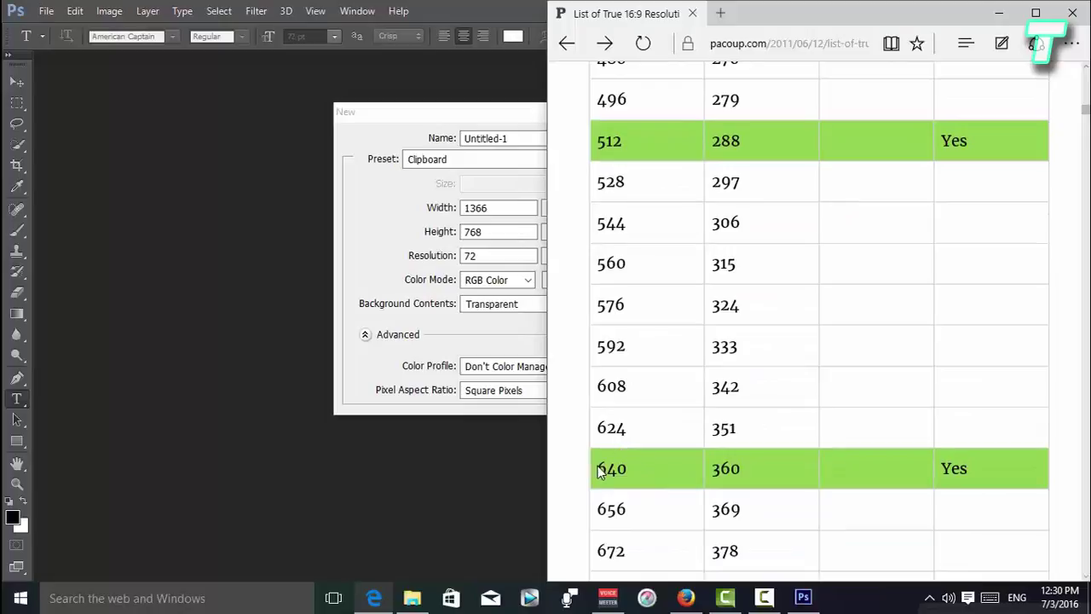
{"action": "left_click_drag", "start_coordinate": [596, 468], "coordinate": [745, 465]}
Step: Scroll back up the table and select the 384×216 row
{"action": "scroll", "coordinate": [752, 469], "scroll_direction": "down", "scroll_amount": 2}
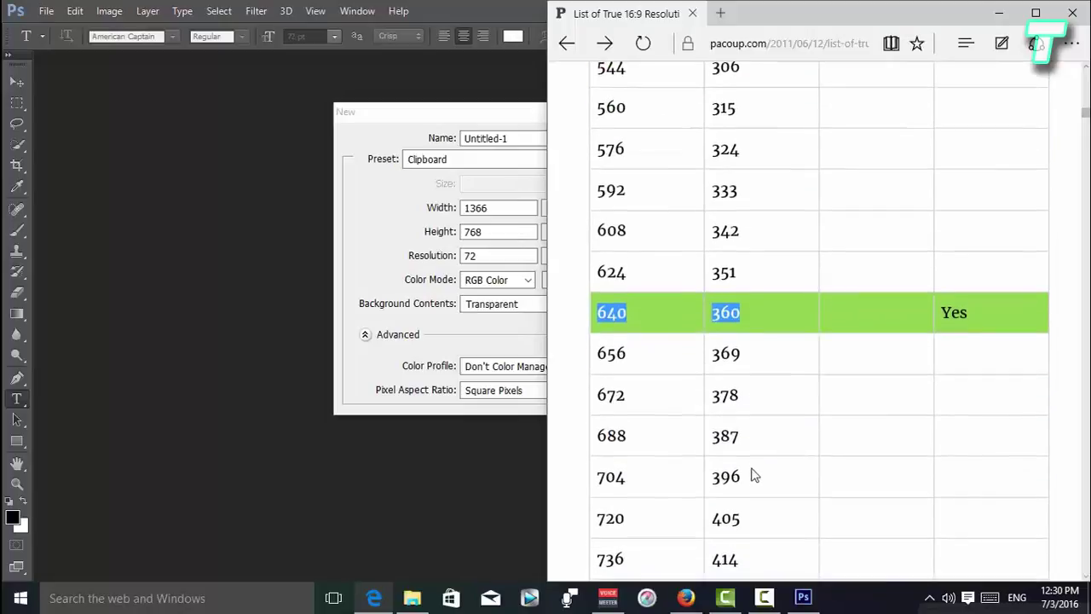
{"action": "scroll", "coordinate": [751, 472], "scroll_direction": "down", "scroll_amount": 5}
{"action": "scroll", "coordinate": [750, 470], "scroll_direction": "up", "scroll_amount": 1}
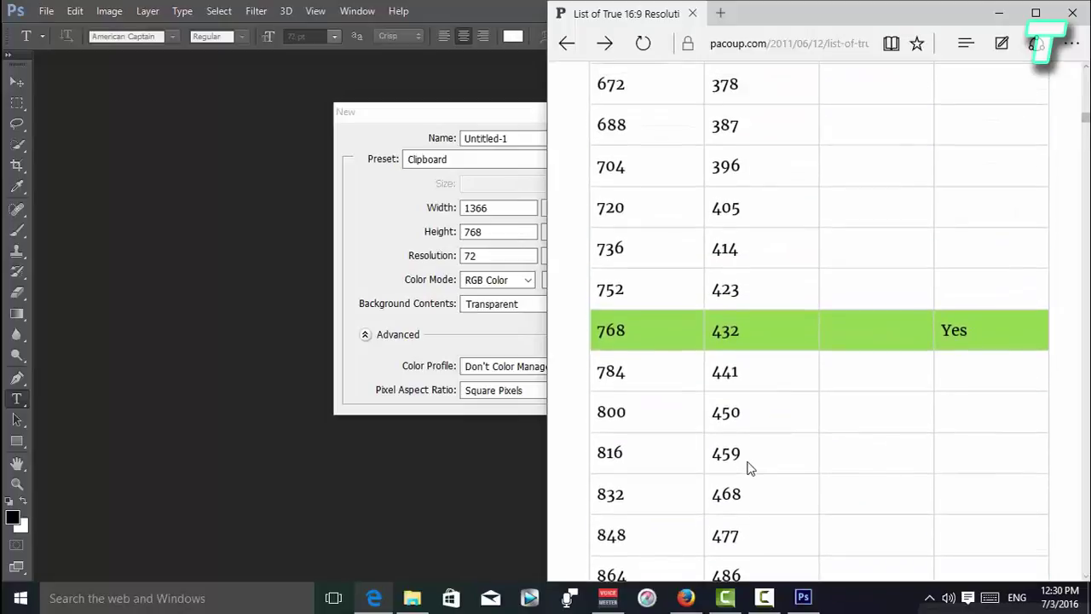
{"action": "scroll", "coordinate": [746, 468], "scroll_direction": "up", "scroll_amount": 5}
{"action": "scroll", "coordinate": [745, 468], "scroll_direction": "up", "scroll_amount": 3}
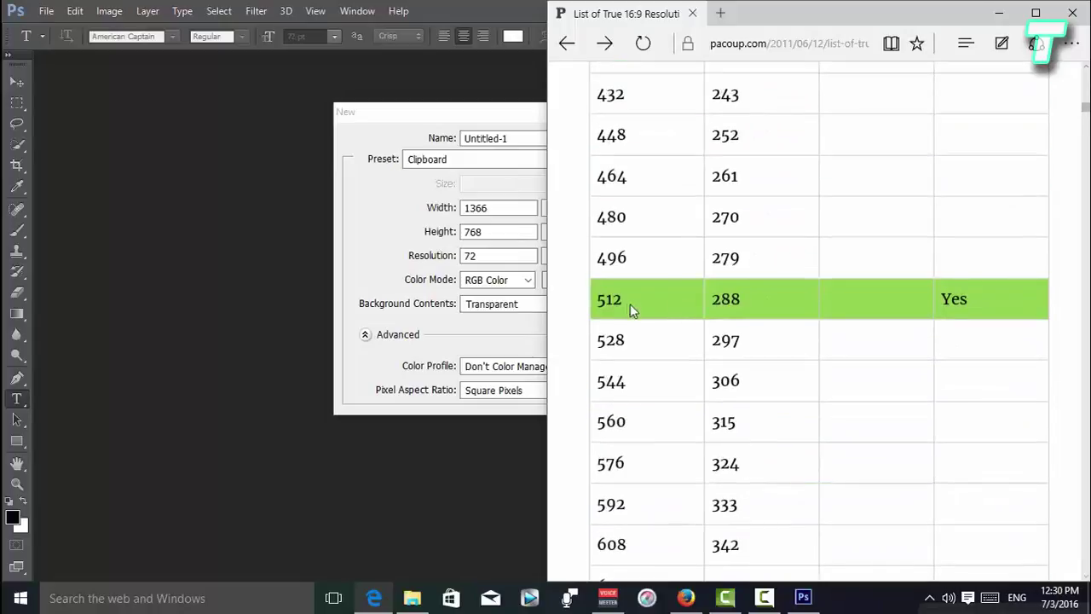
{"action": "scroll", "coordinate": [599, 298], "scroll_direction": "up", "scroll_amount": 4}
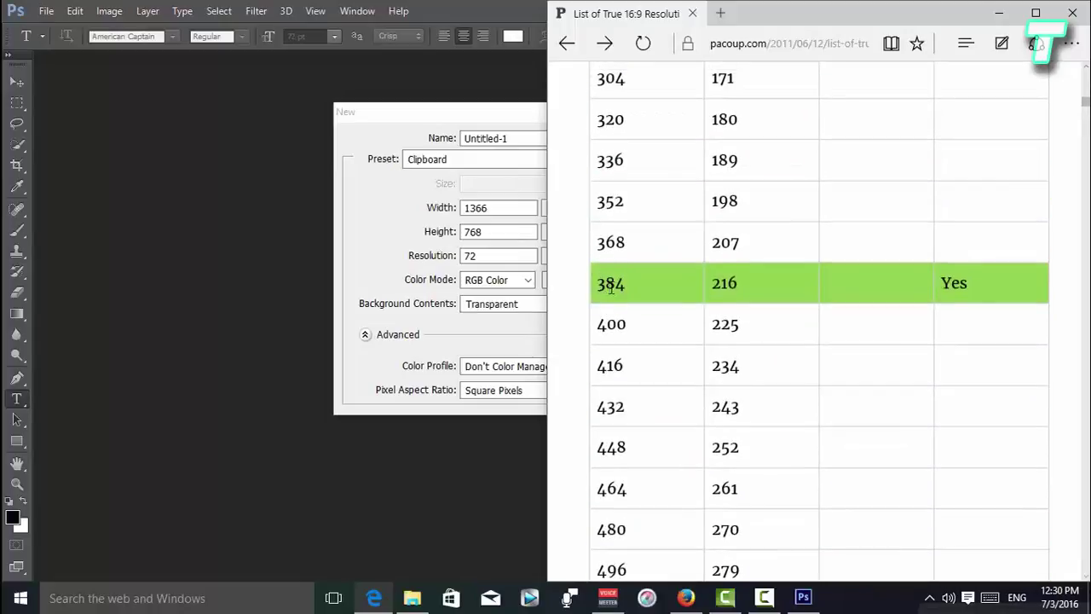
{"action": "left_click_drag", "start_coordinate": [596, 283], "coordinate": [738, 286]}
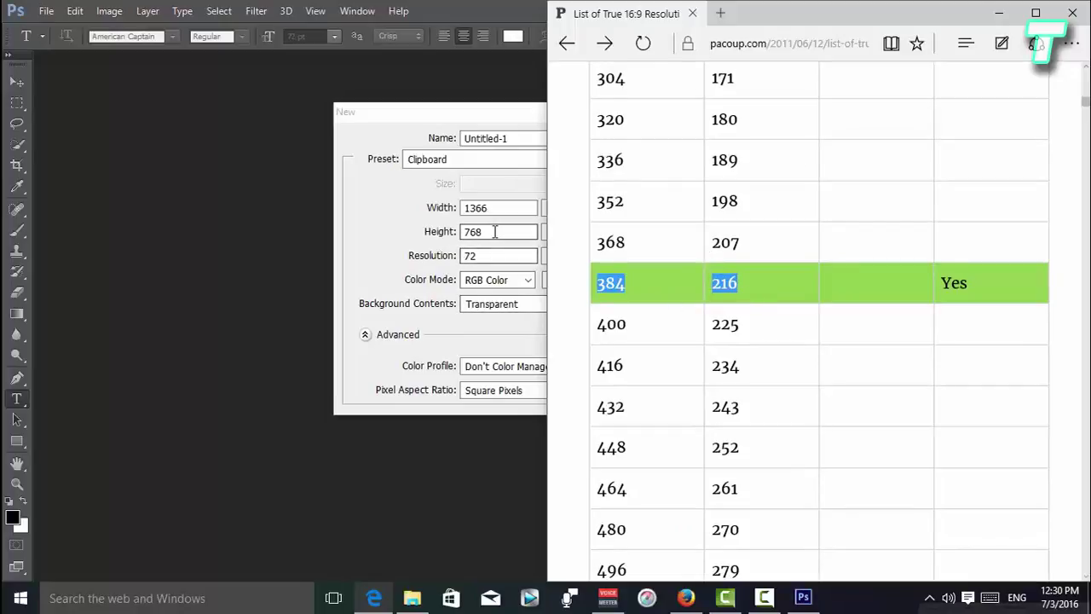
Step: Enter width 384 and height 216 pixels in the New dialog
{"action": "left_click", "coordinate": [495, 209]}
{"action": "left_click", "coordinate": [495, 211]}
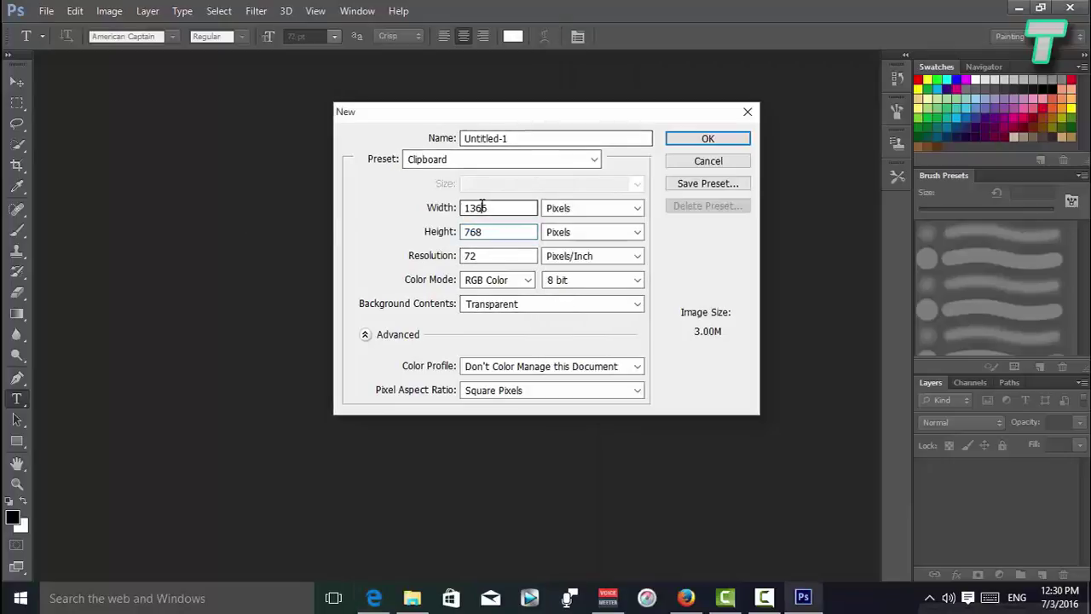
{"action": "double_click", "coordinate": [495, 210]}
{"action": "type", "text": "98"}
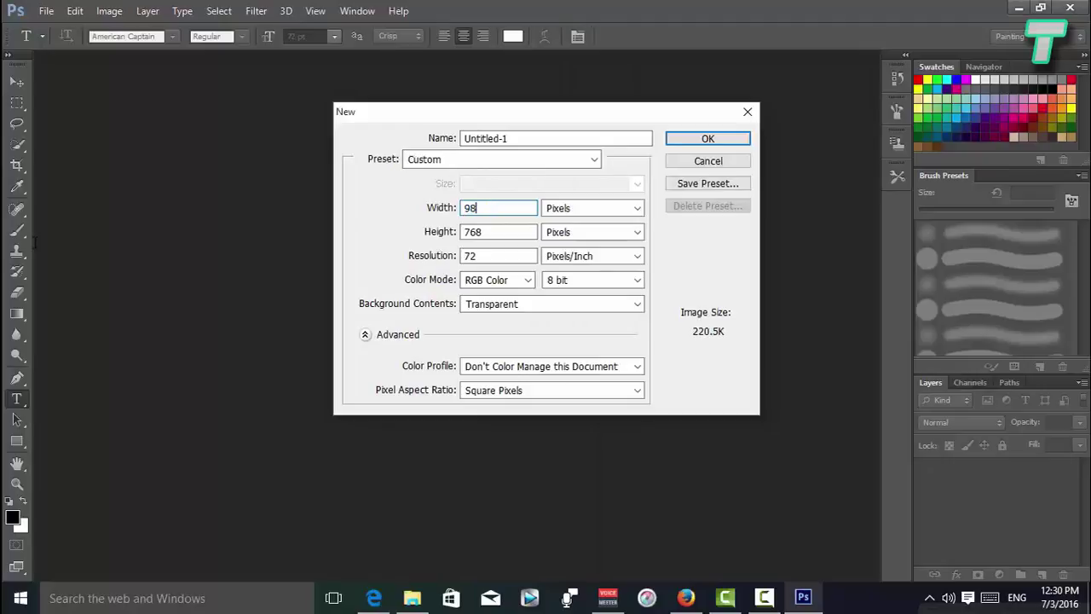
{"action": "type", "text": "4"}
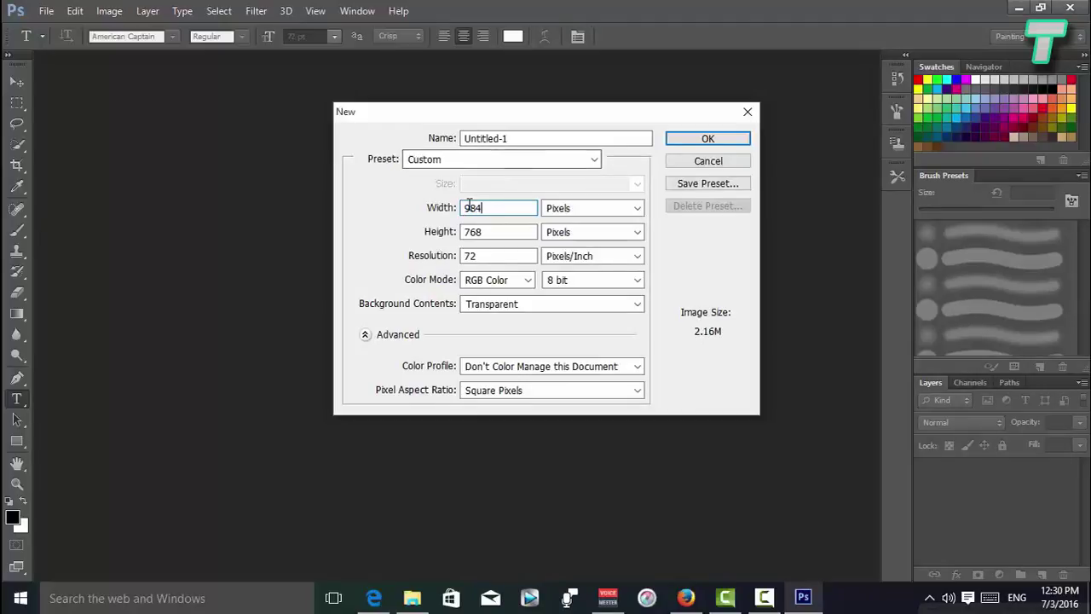
{"action": "left_click", "coordinate": [468, 207]}
{"action": "key", "text": "BackSpace"}
{"action": "type", "text": "3"}
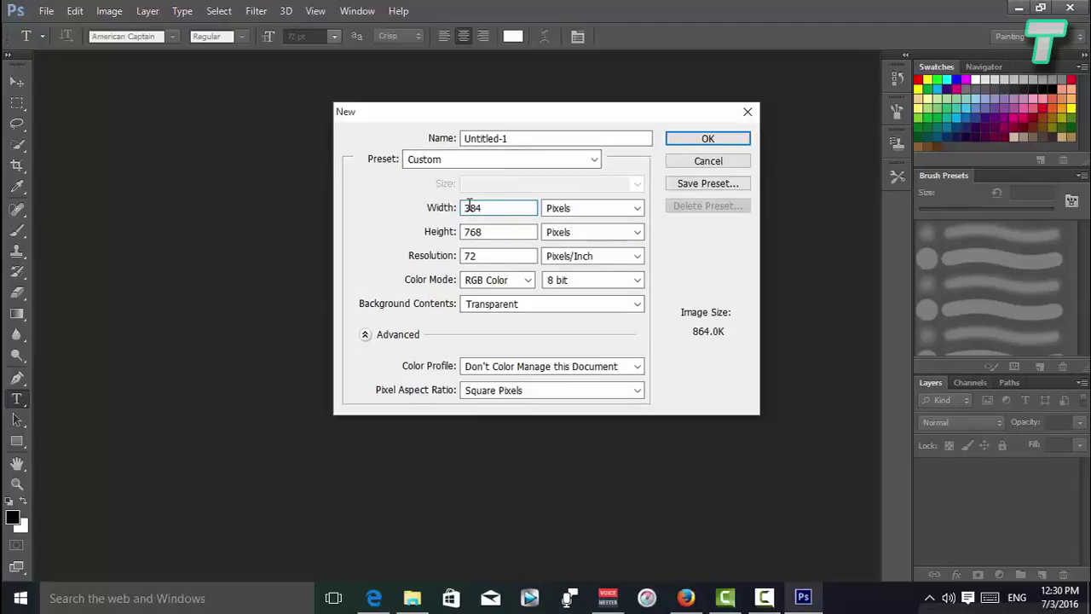
{"action": "double_click", "coordinate": [515, 232]}
{"action": "type", "text": "216"}
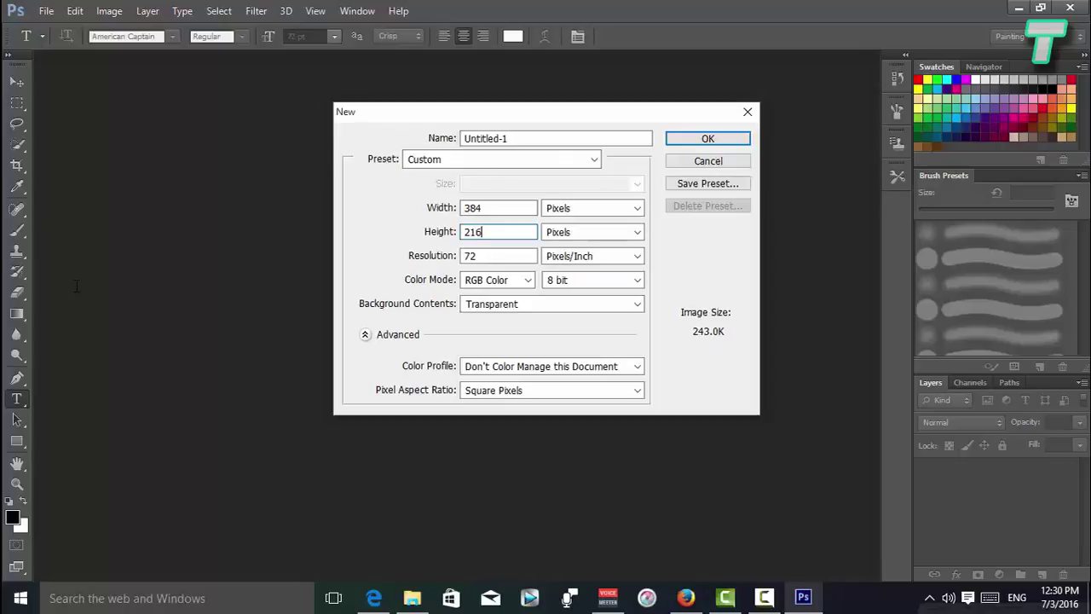
Step: Create the 384 × 216 Untitled-1 document and return to the triangles wallpaper
{"action": "left_click", "coordinate": [689, 139]}
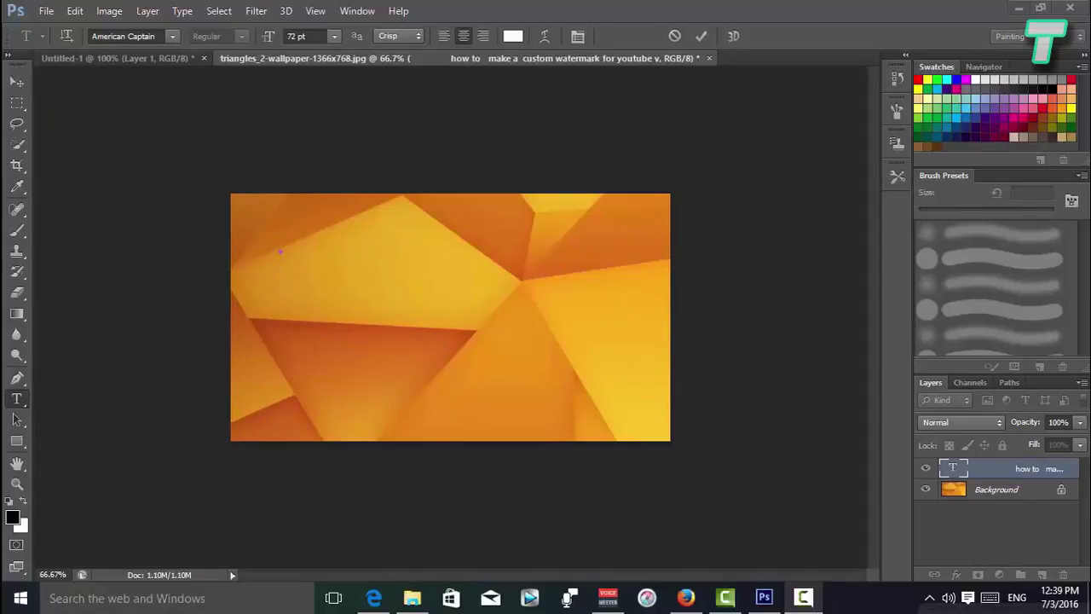
{"action": "left_click", "coordinate": [55, 10]}
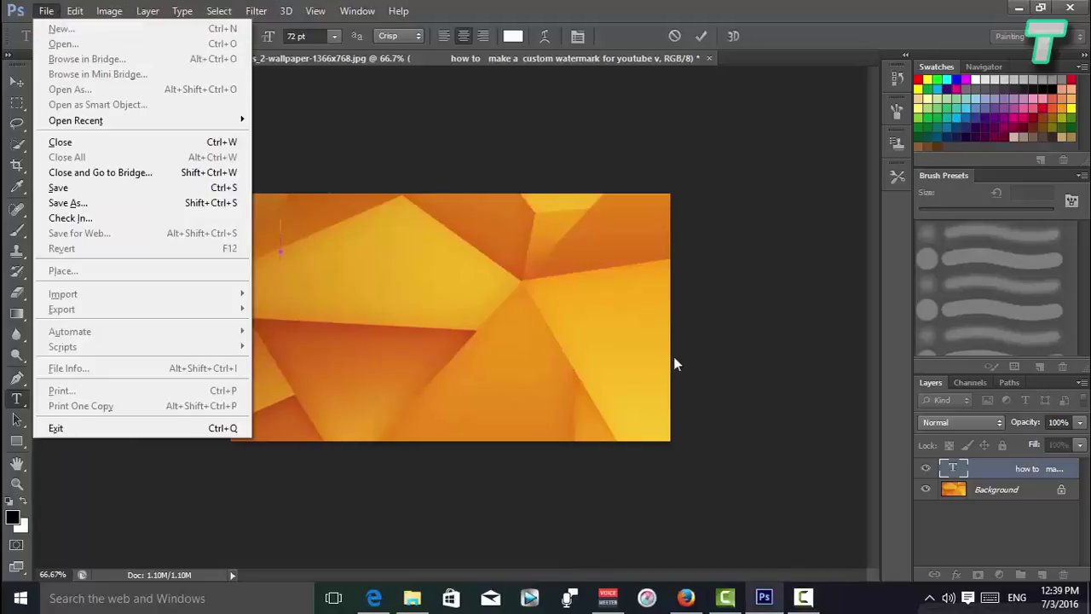
{"action": "left_click", "coordinate": [760, 366]}
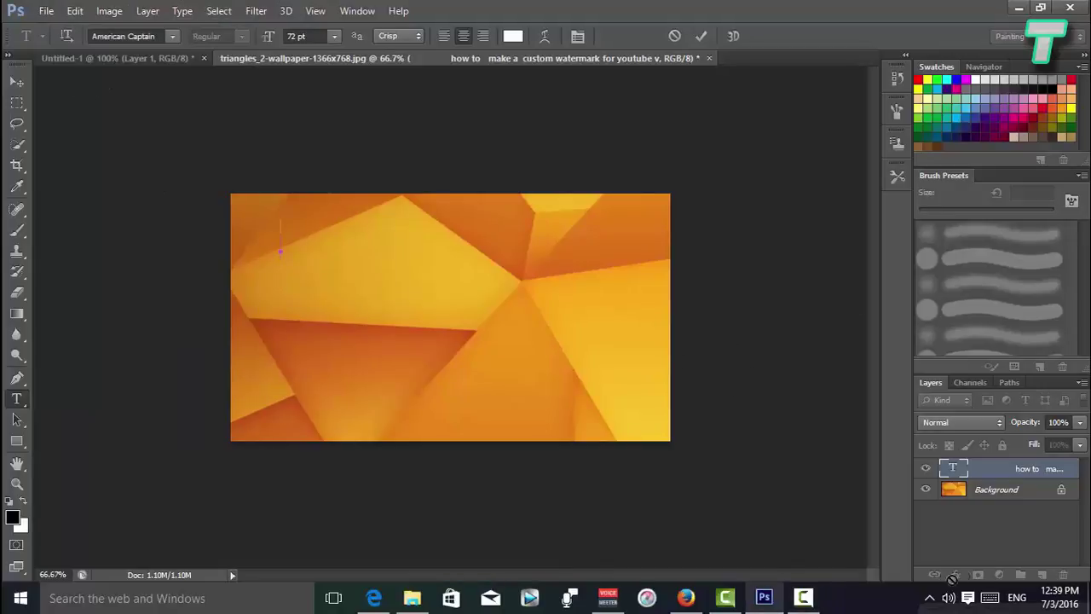
Step: Commit the text, close Layer Style unchanged, and delete the empty text layer
{"action": "key", "text": "Escape"}
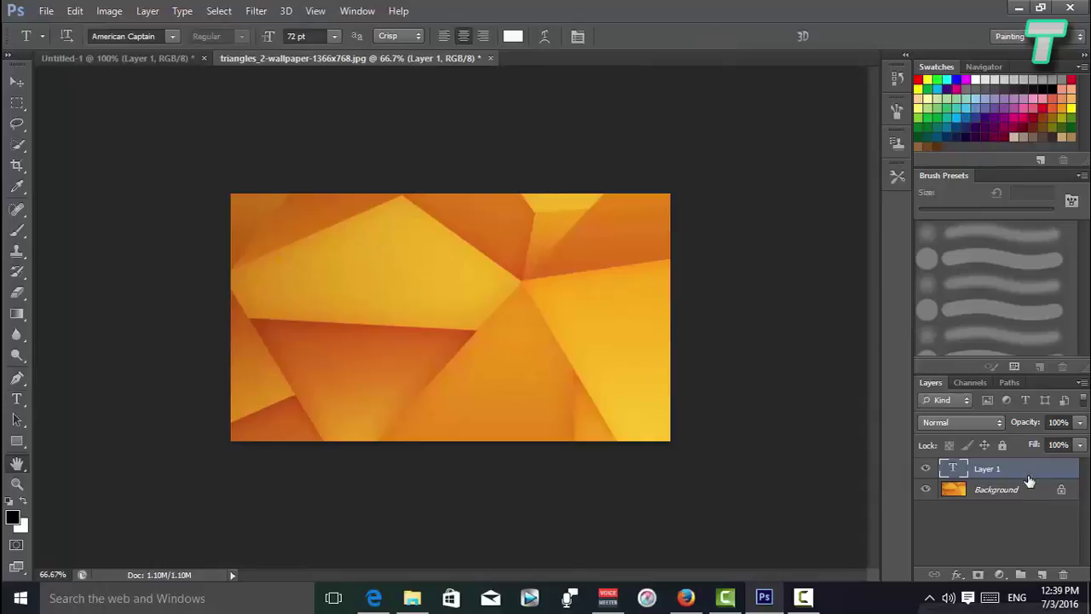
{"action": "double_click", "coordinate": [1029, 482]}
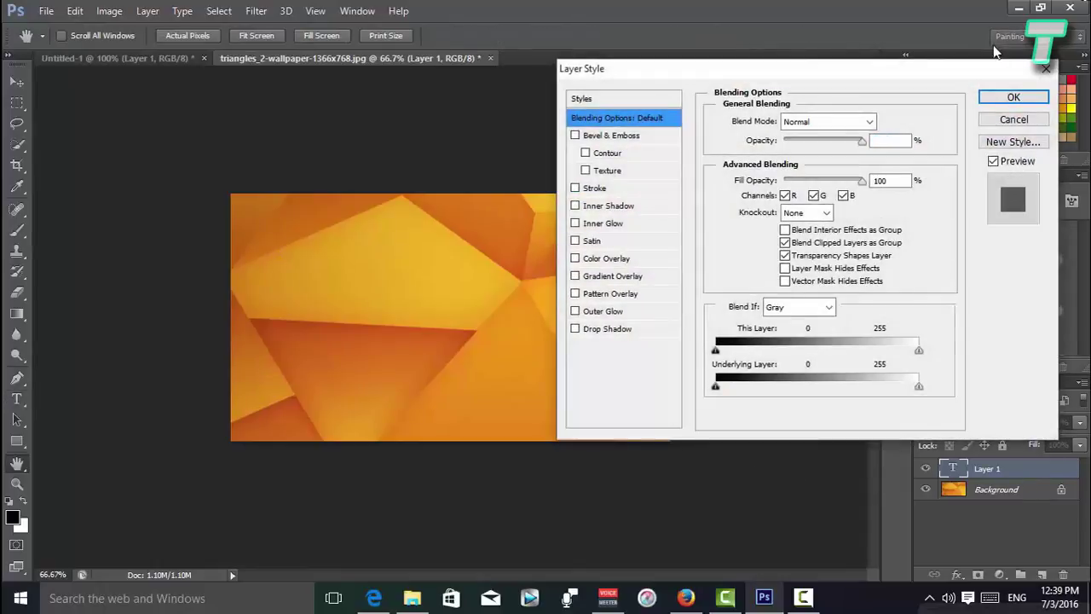
{"action": "left_click", "coordinate": [1045, 68]}
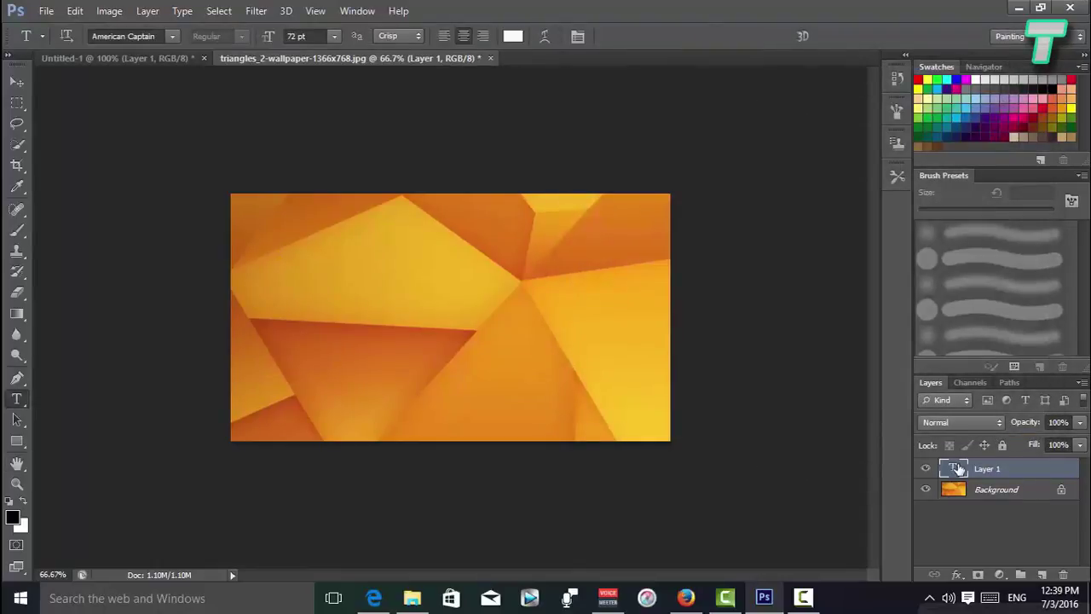
{"action": "key", "text": "Delete"}
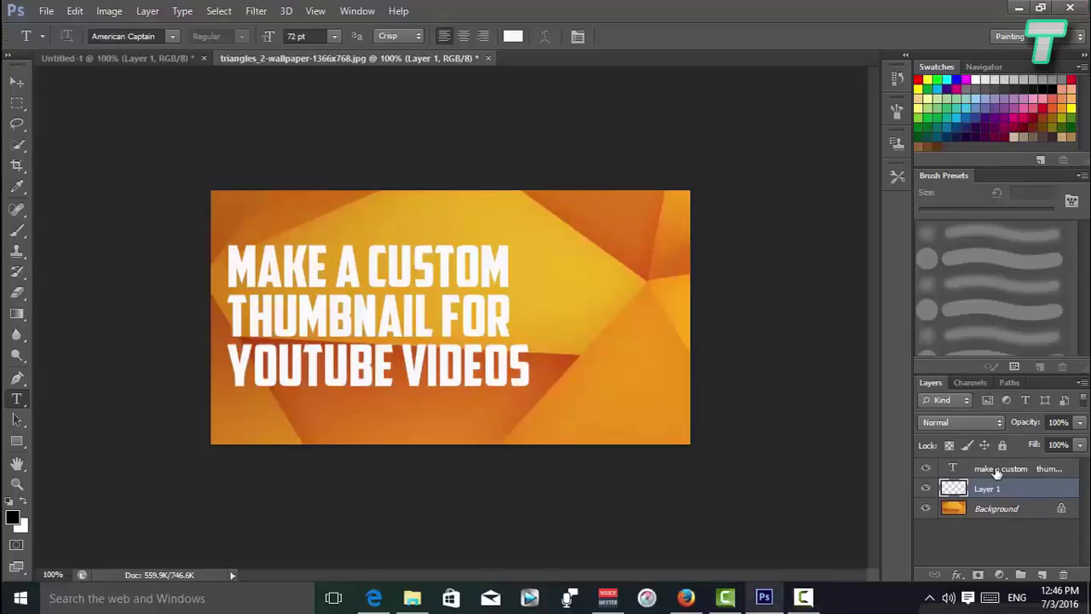
Step: Open the title layer's blending options and enable Drop Shadow and Stroke
{"action": "right_click", "coordinate": [995, 470]}
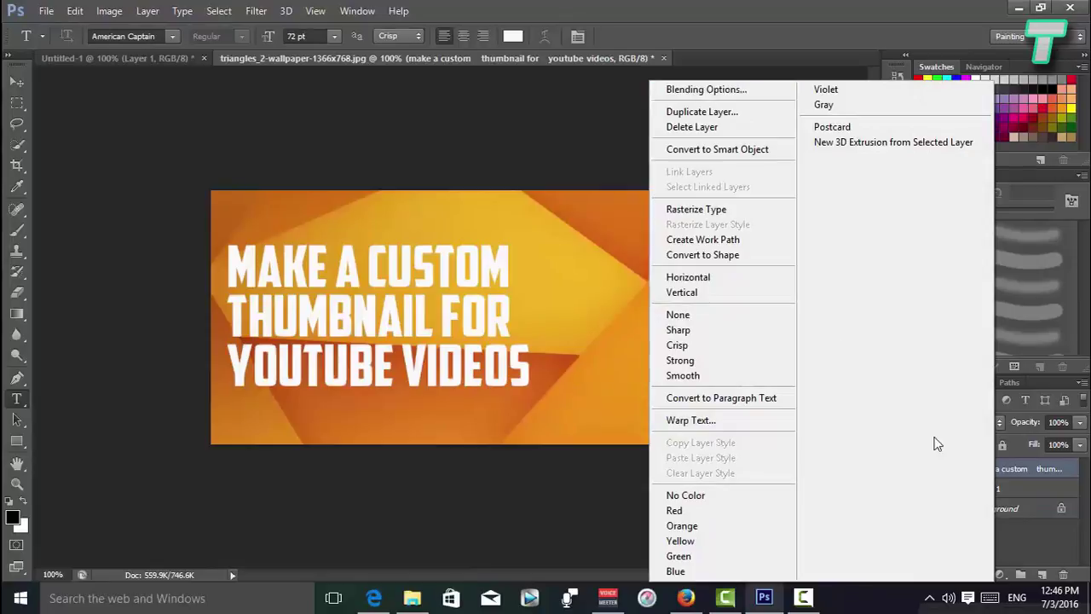
{"action": "key", "text": "Escape"}
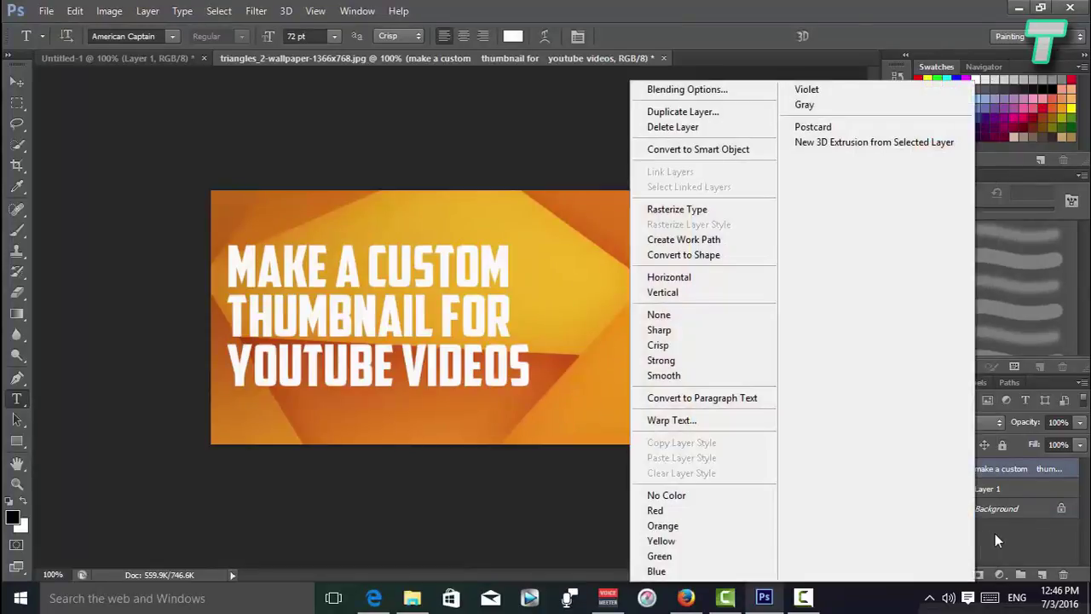
{"action": "key", "text": "Escape"}
{"action": "right_click", "coordinate": [971, 470]}
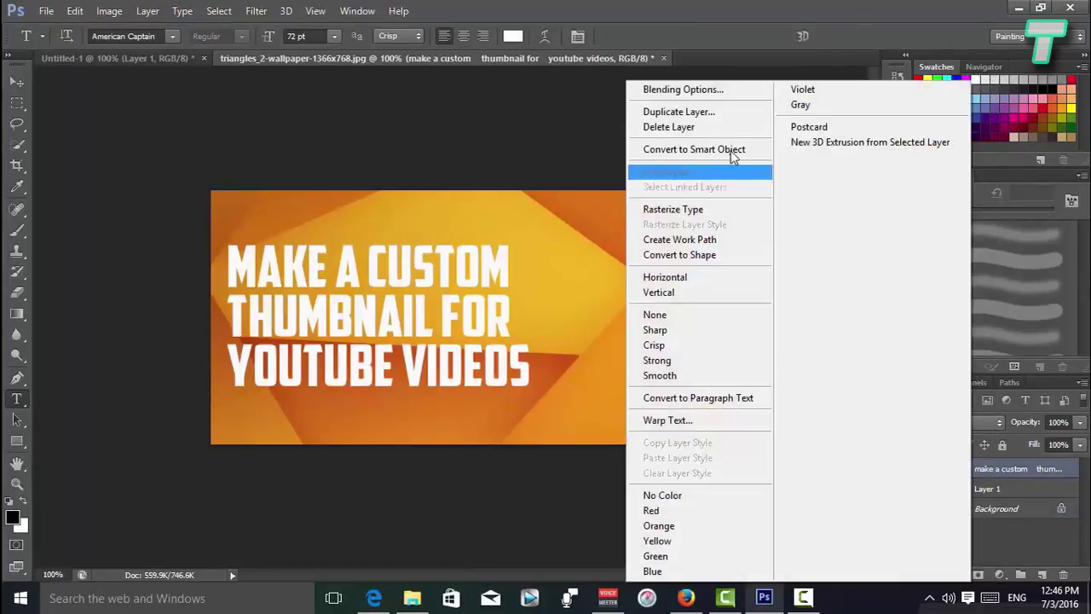
{"action": "left_click", "coordinate": [680, 92]}
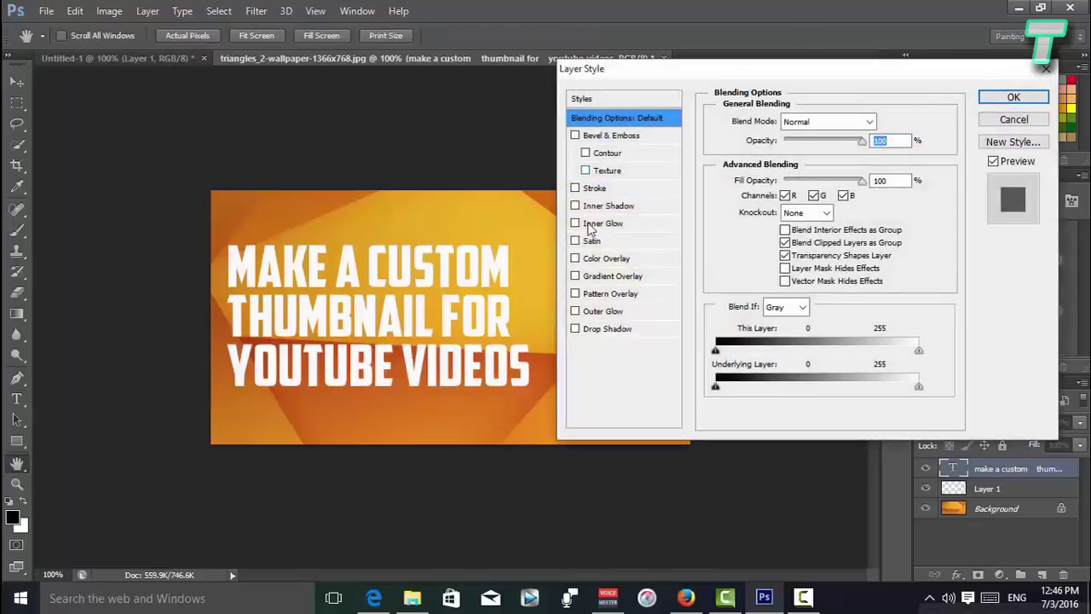
{"action": "left_click", "coordinate": [576, 329]}
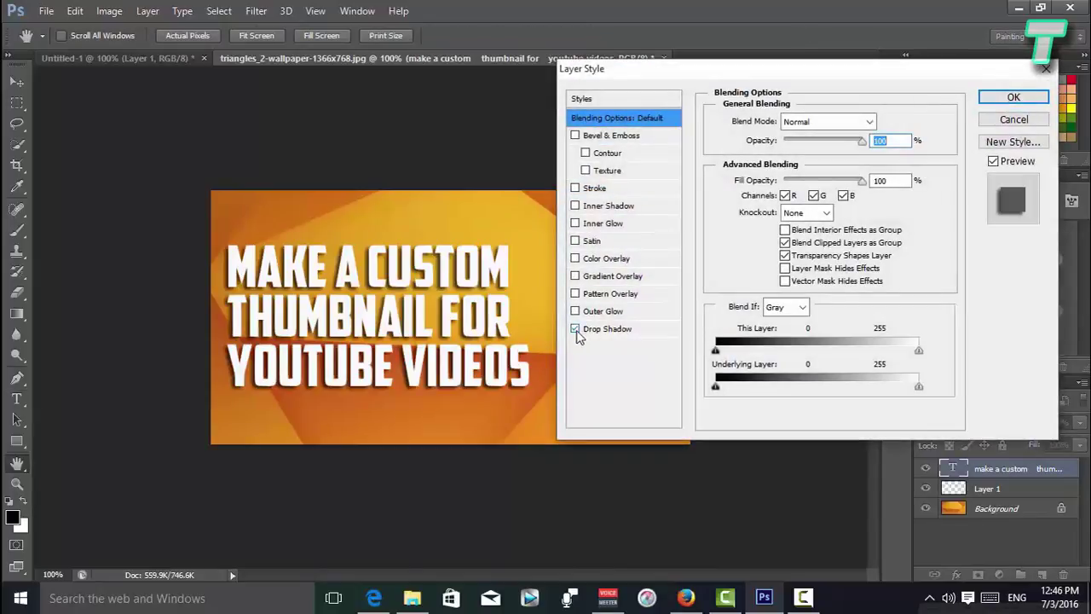
{"action": "left_click", "coordinate": [575, 188]}
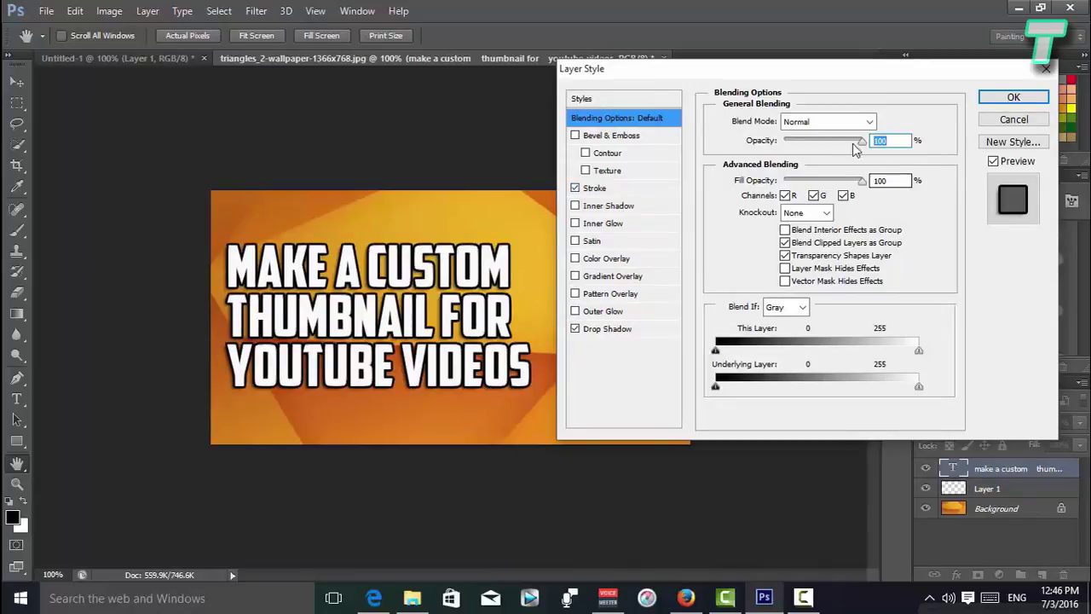
Step: Lower layer opacity, increase shadow distance, adjust stroke size, and apply the effects
{"action": "mouse_move", "coordinate": [861, 143]}
{"action": "left_mouse_down"}
{"action": "mouse_move", "coordinate": [826, 141]}
{"action": "mouse_move", "coordinate": [865, 145]}
{"action": "left_mouse_up"}
{"action": "left_click", "coordinate": [620, 329]}
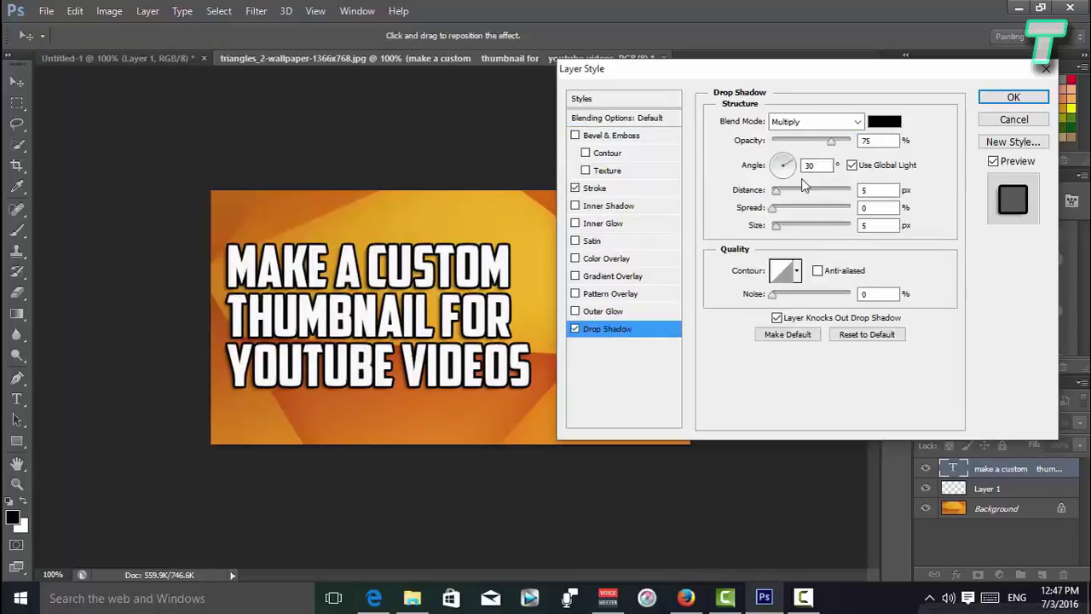
{"action": "left_click_drag", "start_coordinate": [776, 190], "coordinate": [786, 238]}
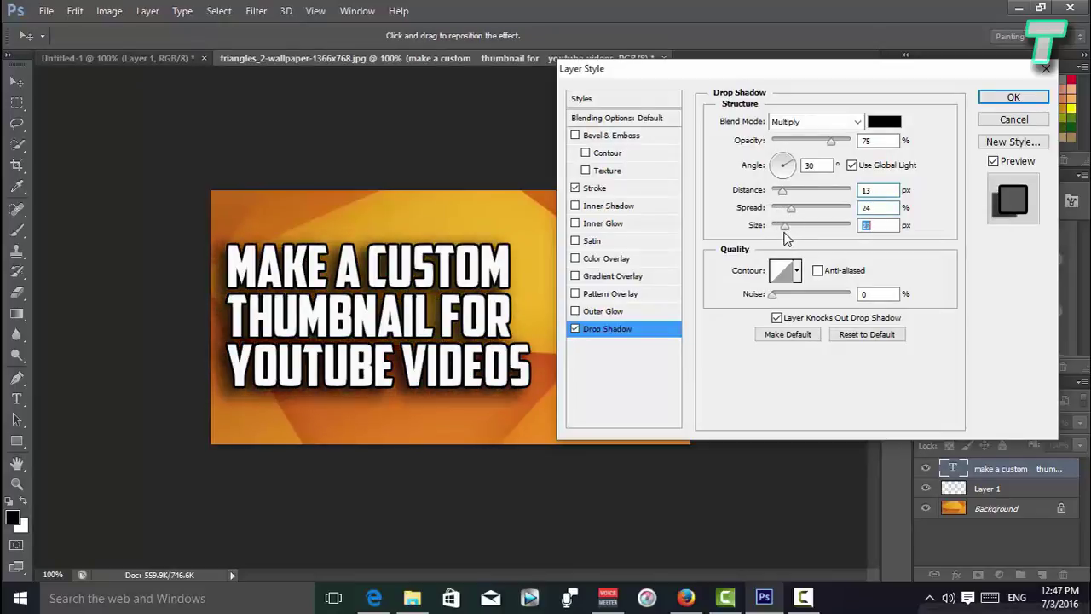
{"action": "left_click", "coordinate": [597, 188]}
{"action": "left_click_drag", "start_coordinate": [773, 120], "coordinate": [774, 135]}
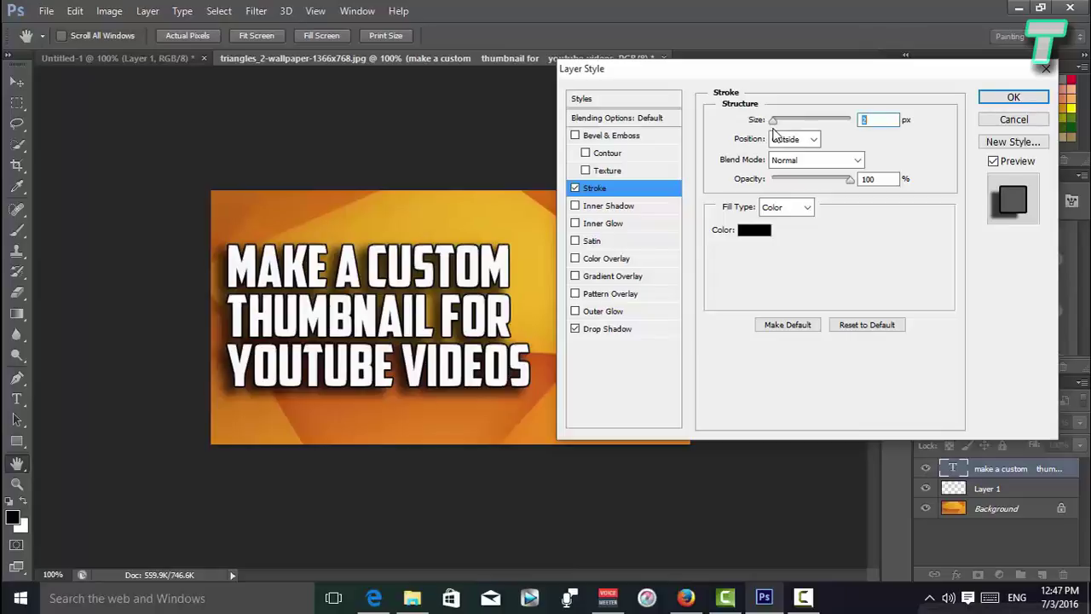
{"action": "left_click", "coordinate": [1031, 100]}
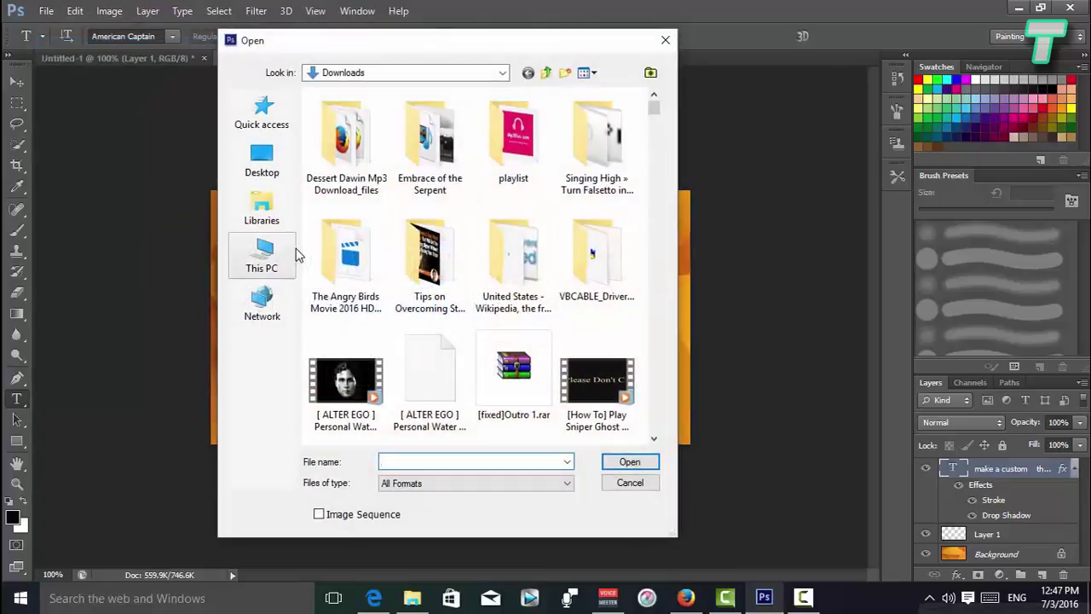
Step: Open YouTube-logo-play-icon.png from the Downloads folder
{"action": "scroll", "coordinate": [487, 217], "scroll_direction": "down", "scroll_amount": 5}
{"action": "scroll", "coordinate": [487, 217], "scroll_direction": "down", "scroll_amount": 5}
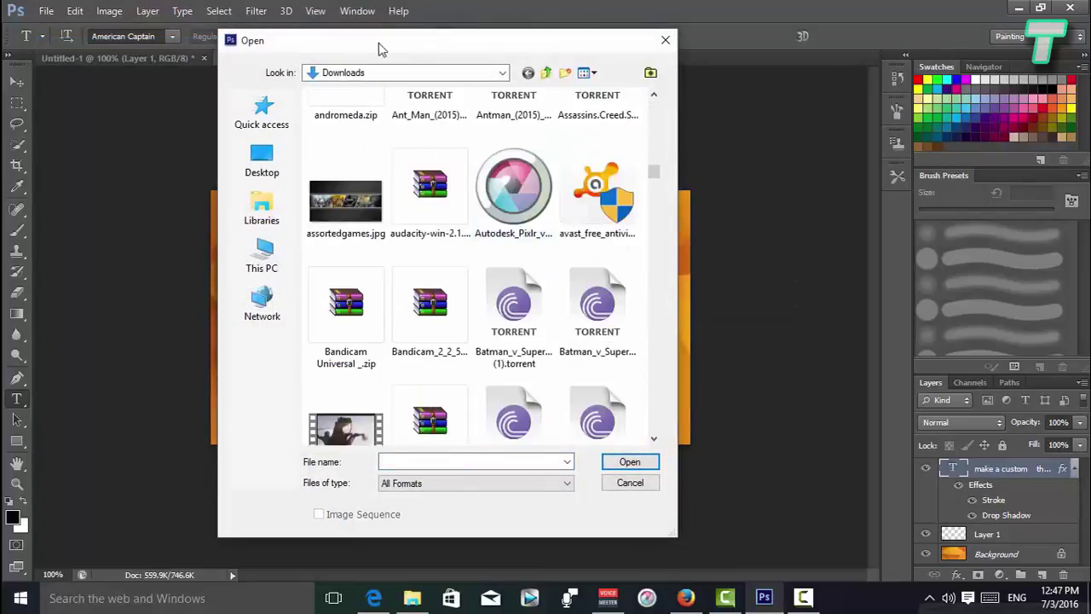
{"action": "scroll", "coordinate": [573, 202], "scroll_direction": "down", "scroll_amount": 3}
{"action": "scroll", "coordinate": [573, 202], "scroll_direction": "down", "scroll_amount": 5}
{"action": "scroll", "coordinate": [568, 207], "scroll_direction": "down", "scroll_amount": 5}
{"action": "scroll", "coordinate": [568, 227], "scroll_direction": "down", "scroll_amount": 5}
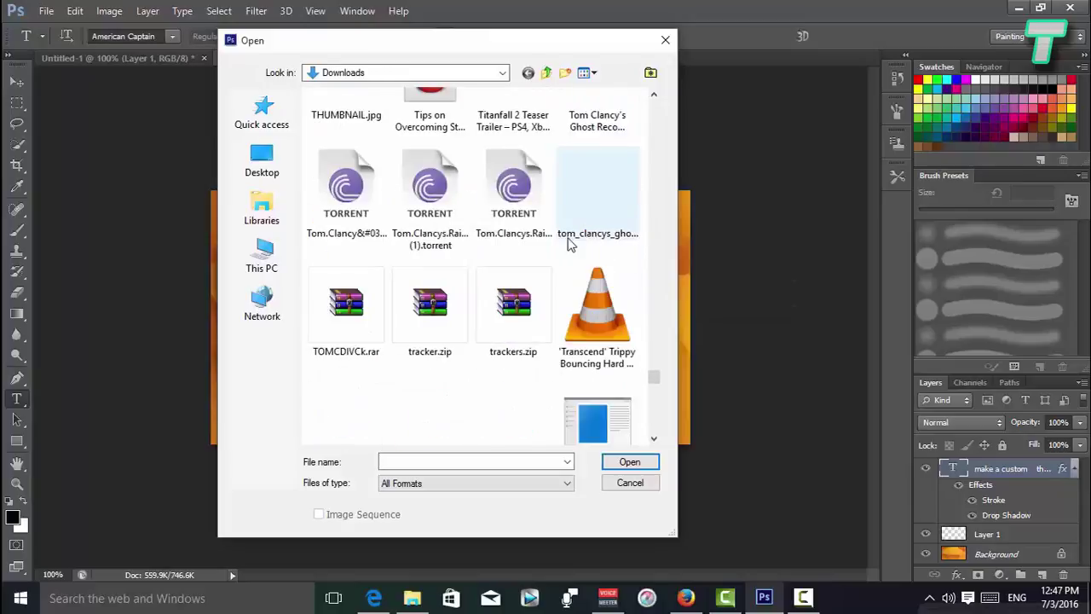
{"action": "scroll", "coordinate": [570, 238], "scroll_direction": "down", "scroll_amount": 5}
{"action": "scroll", "coordinate": [528, 358], "scroll_direction": "down", "scroll_amount": 3}
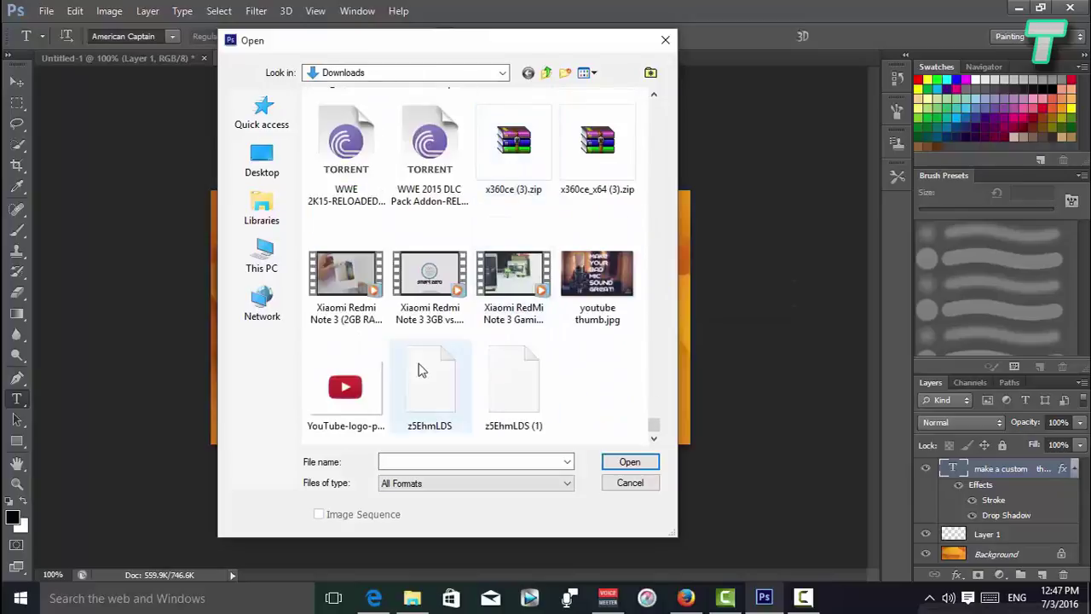
{"action": "double_click", "coordinate": [383, 390]}
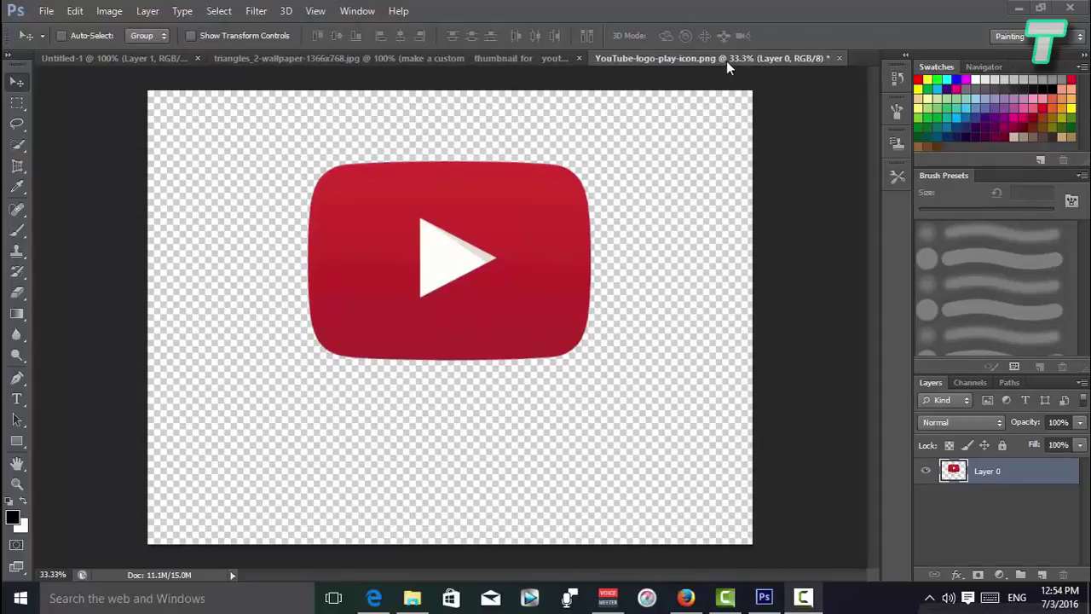
Step: Float the logo document and drag the YouTube logo onto the thumbnail as Layer 2
{"action": "mouse_move", "coordinate": [726, 60]}
{"action": "left_mouse_down"}
{"action": "mouse_move", "coordinate": [693, 178]}
{"action": "mouse_move", "coordinate": [593, 157]}
{"action": "left_mouse_up"}
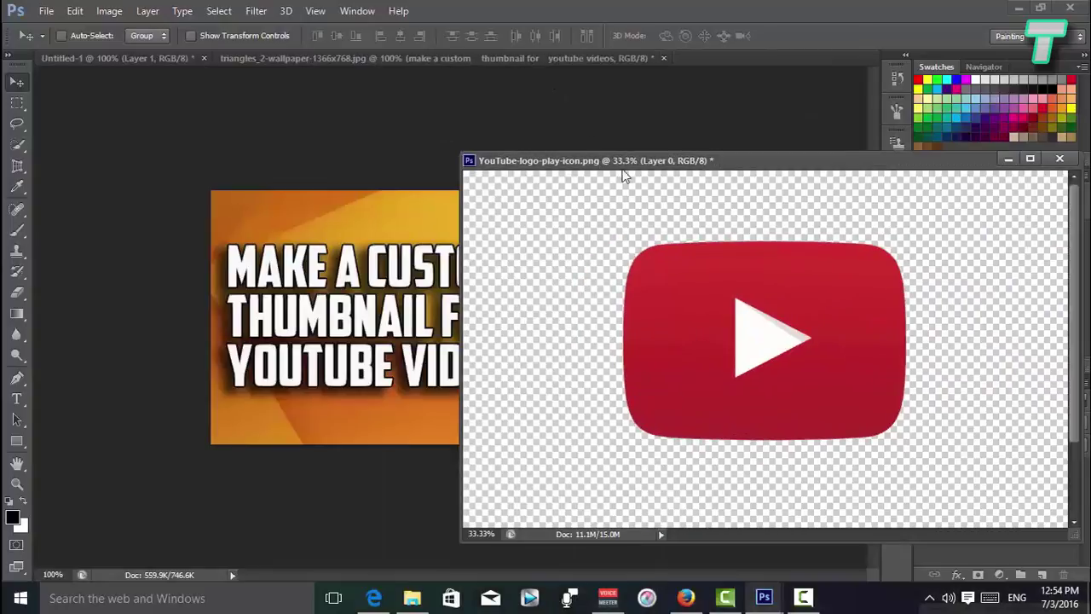
{"action": "mouse_move", "coordinate": [670, 165]}
{"action": "left_mouse_down"}
{"action": "mouse_move", "coordinate": [739, 81]}
{"action": "mouse_move", "coordinate": [359, 223]}
{"action": "mouse_move", "coordinate": [632, 111]}
{"action": "left_mouse_up"}
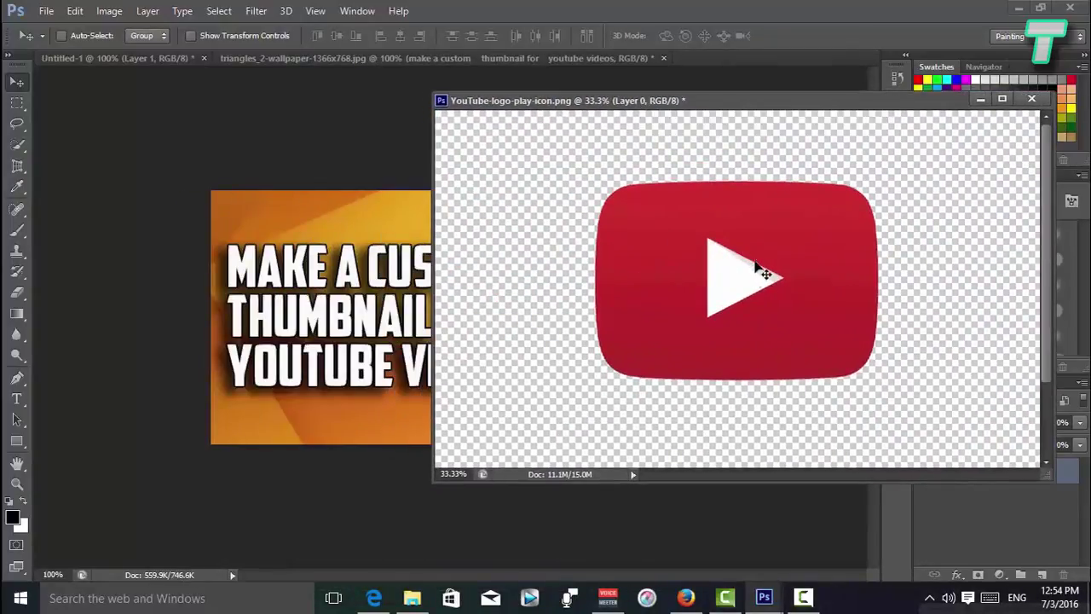
{"action": "mouse_move", "coordinate": [755, 266]}
{"action": "left_mouse_down"}
{"action": "mouse_move", "coordinate": [560, 312]}
{"action": "mouse_move", "coordinate": [365, 311]}
{"action": "left_mouse_up"}
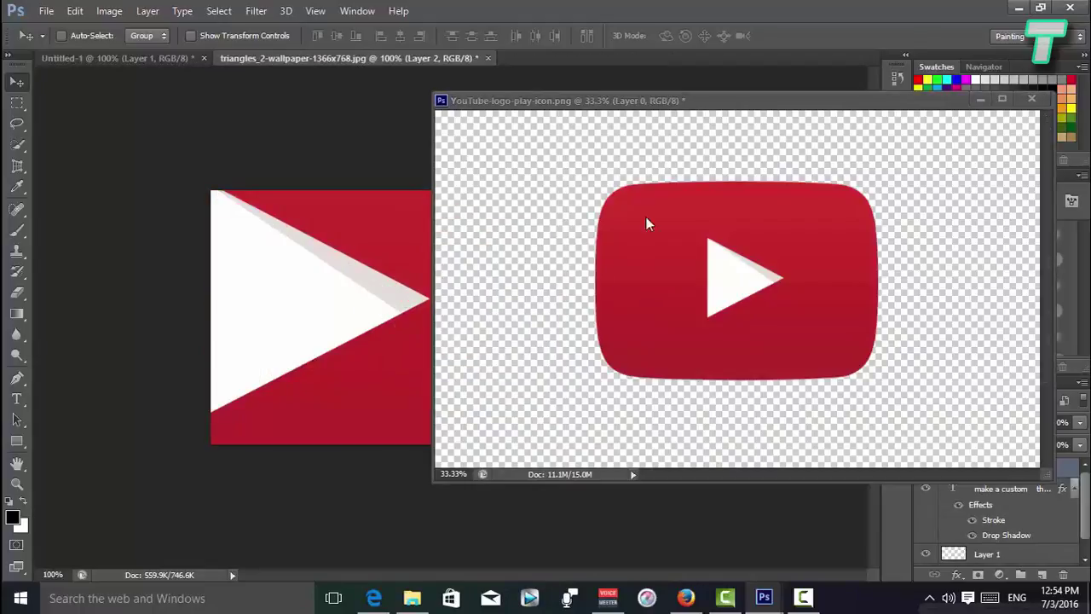
{"action": "left_click", "coordinate": [986, 100]}
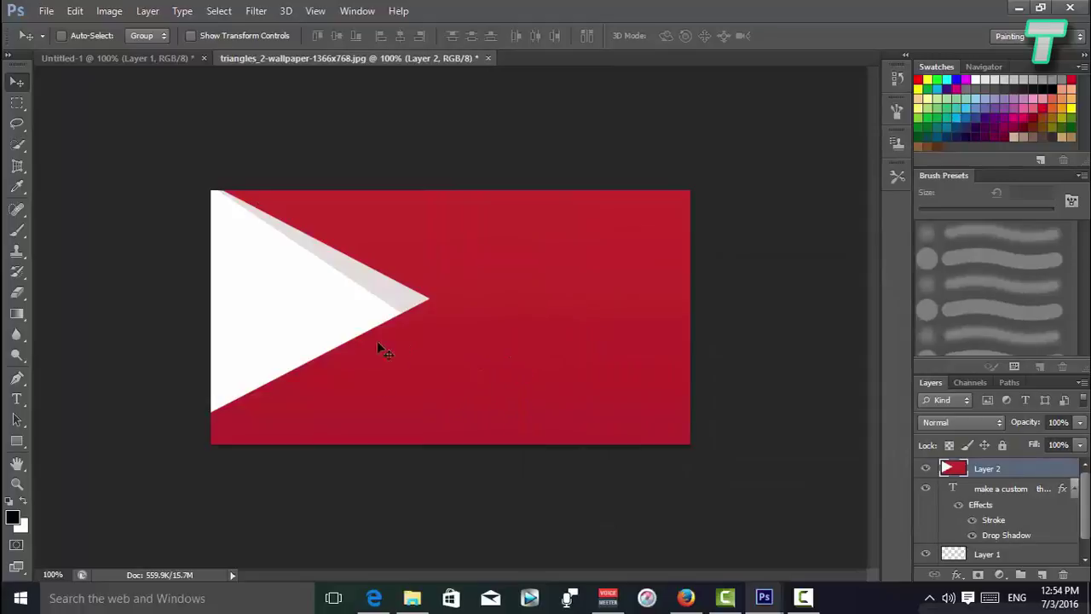
Step: Scale the Layer 2 YouTube logo to about 16% by 18% and place it right of the title
{"action": "left_click", "coordinate": [191, 37]}
{"action": "mouse_move", "coordinate": [712, 307]}
{"action": "left_mouse_down"}
{"action": "mouse_move", "coordinate": [786, 308]}
{"action": "mouse_move", "coordinate": [476, 357]}
{"action": "left_mouse_up"}
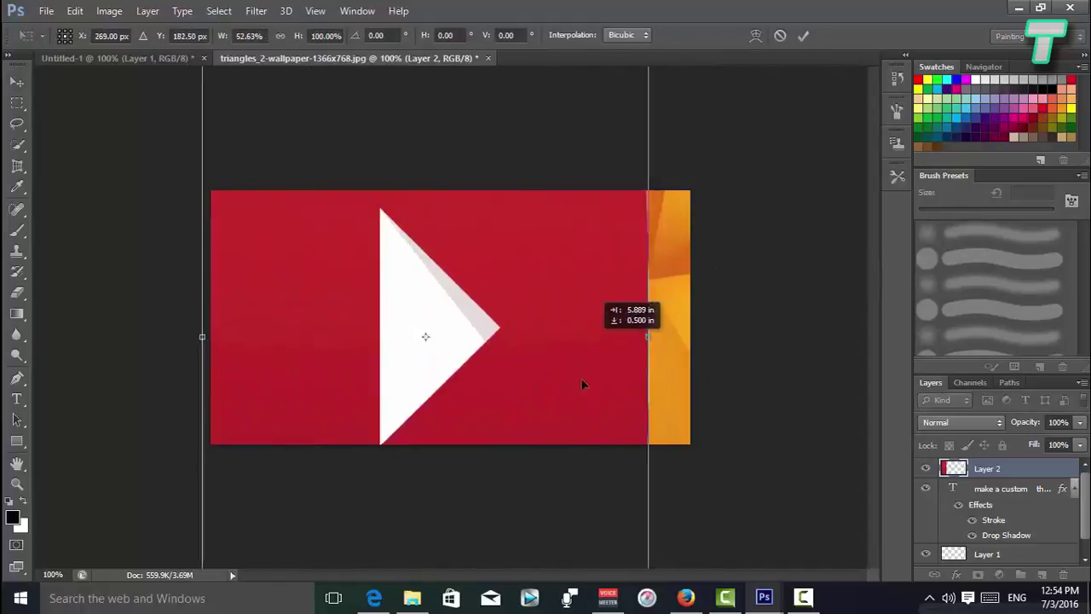
{"action": "left_click_drag", "start_coordinate": [413, 191], "coordinate": [457, 440]}
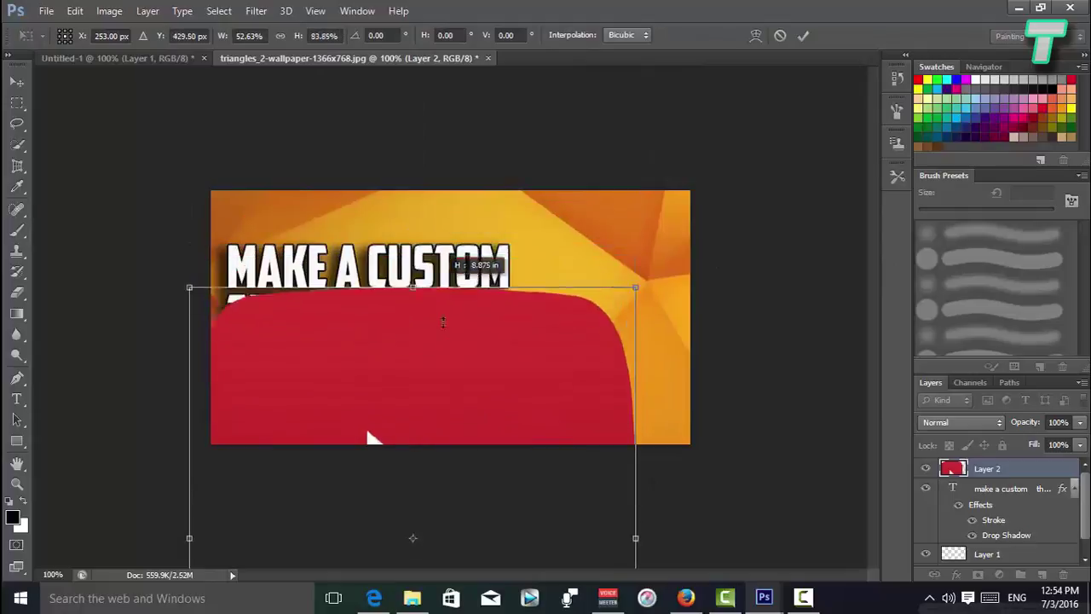
{"action": "mouse_move", "coordinate": [436, 487]}
{"action": "left_mouse_down"}
{"action": "mouse_move", "coordinate": [523, 187]}
{"action": "mouse_move", "coordinate": [514, 374]}
{"action": "left_mouse_up"}
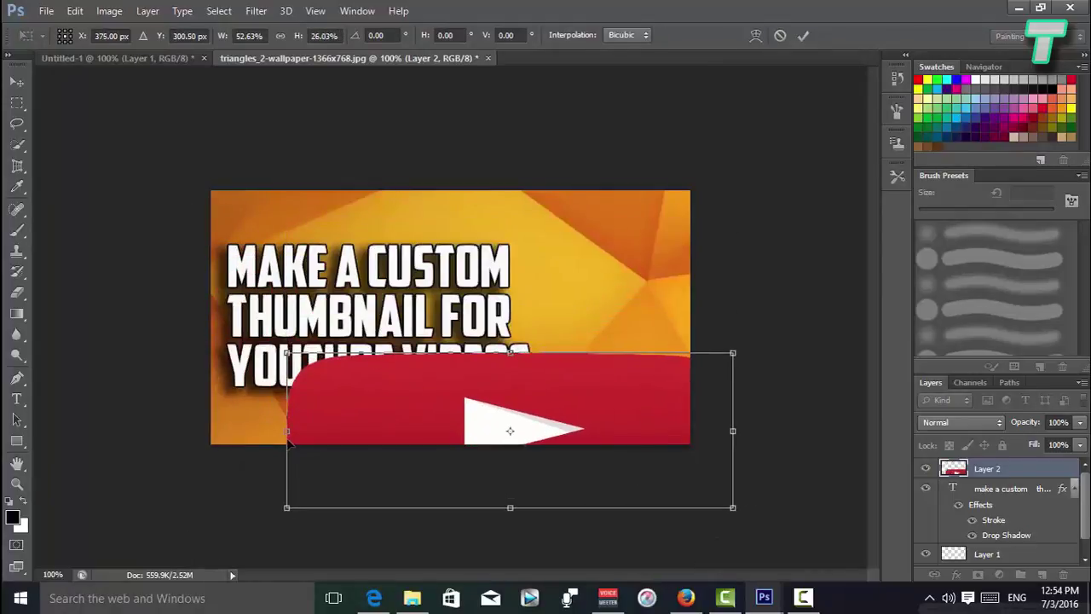
{"action": "mouse_move", "coordinate": [285, 431]}
{"action": "left_mouse_down"}
{"action": "mouse_move", "coordinate": [531, 432]}
{"action": "mouse_move", "coordinate": [536, 287]}
{"action": "mouse_move", "coordinate": [669, 294]}
{"action": "mouse_move", "coordinate": [646, 288]}
{"action": "left_mouse_up"}
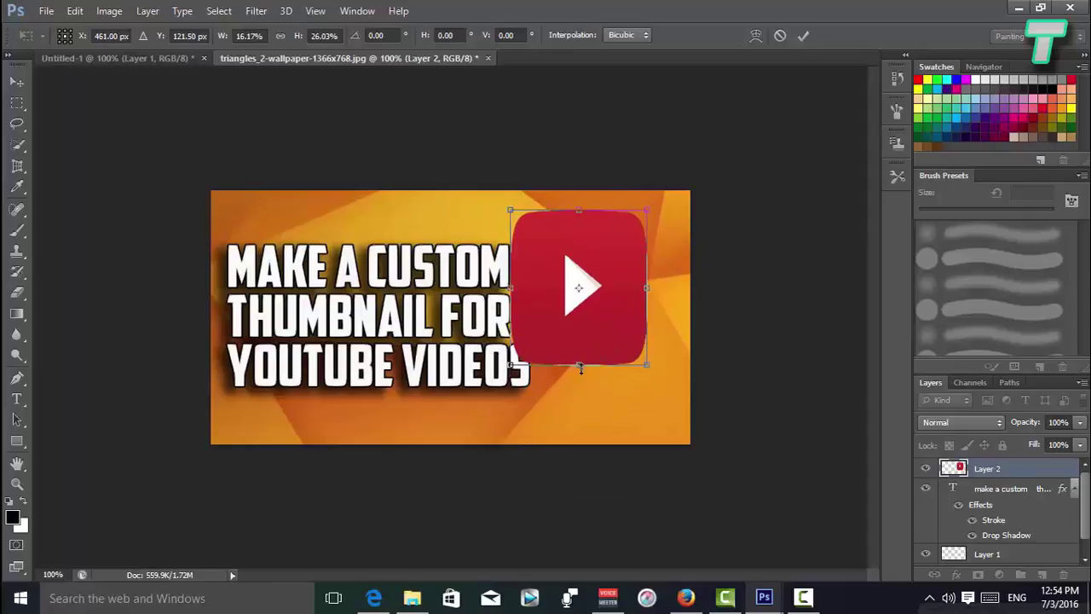
{"action": "mouse_move", "coordinate": [580, 367]}
{"action": "left_mouse_down"}
{"action": "mouse_move", "coordinate": [581, 313]}
{"action": "mouse_move", "coordinate": [599, 318]}
{"action": "left_mouse_up"}
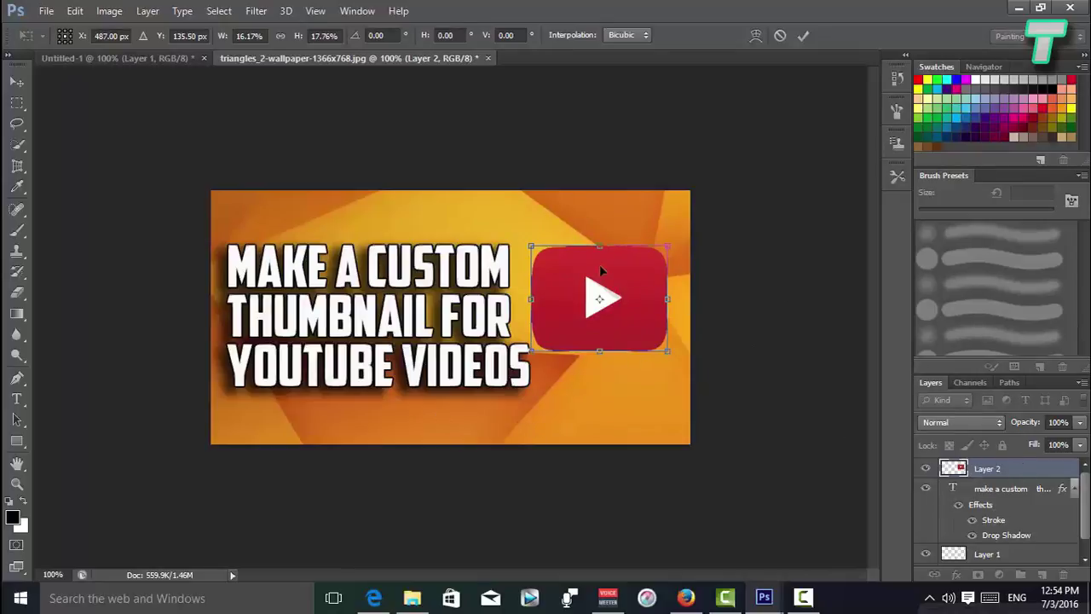
{"action": "key", "text": "Return"}
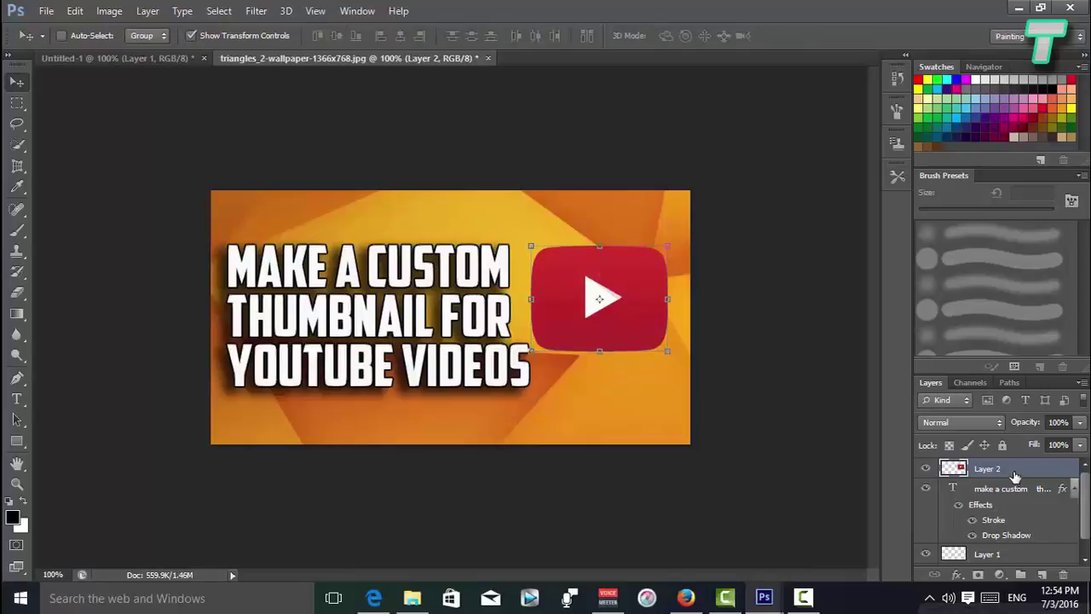
Step: Give Layer 2's YouTube logo a drop shadow at 100% opacity through Blending Options
{"action": "left_click", "coordinate": [1010, 490]}
{"action": "right_click", "coordinate": [1006, 470]}
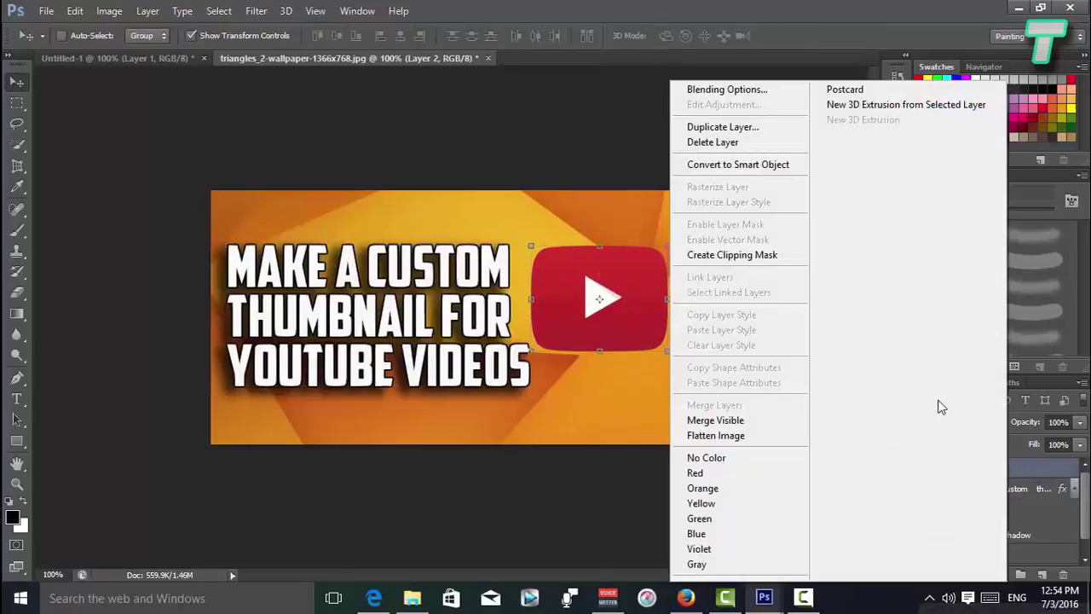
{"action": "left_click", "coordinate": [707, 89]}
{"action": "left_click", "coordinate": [607, 329]}
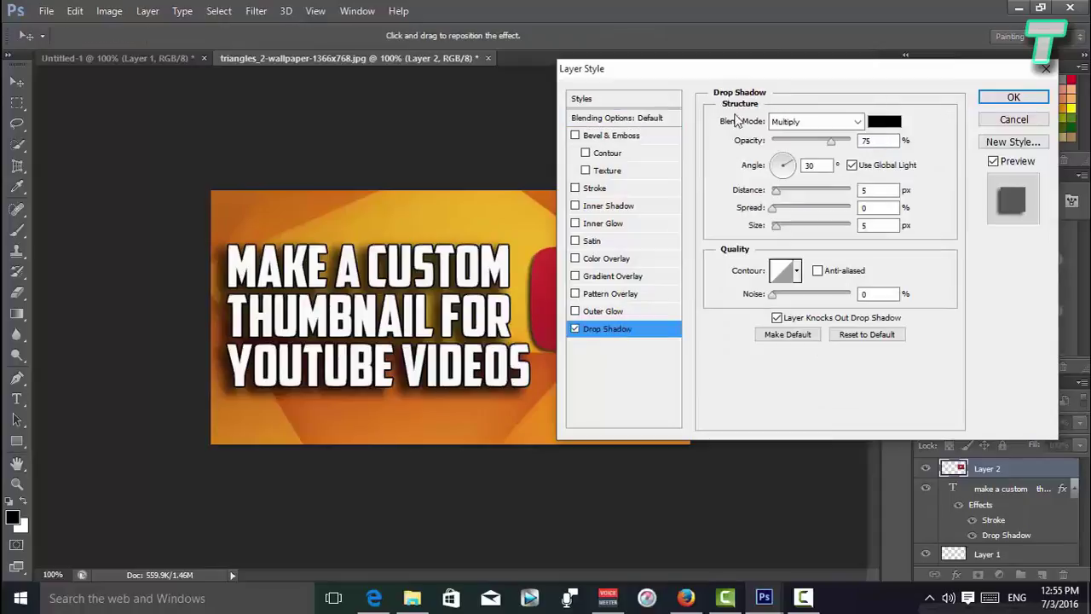
{"action": "left_click_drag", "start_coordinate": [731, 73], "coordinate": [793, 179]}
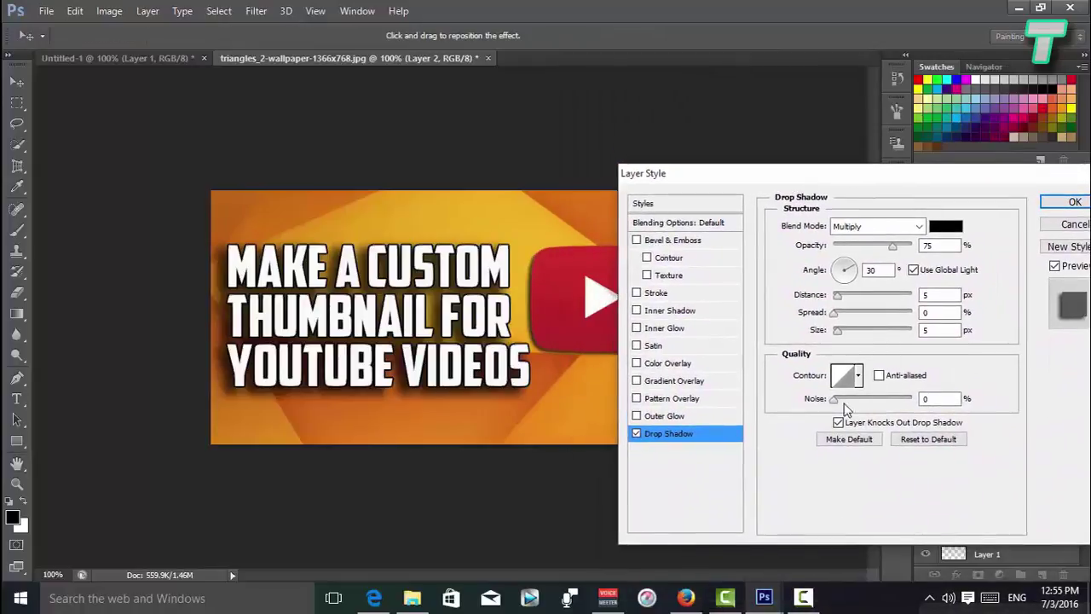
{"action": "left_click_drag", "start_coordinate": [892, 246], "coordinate": [933, 247]}
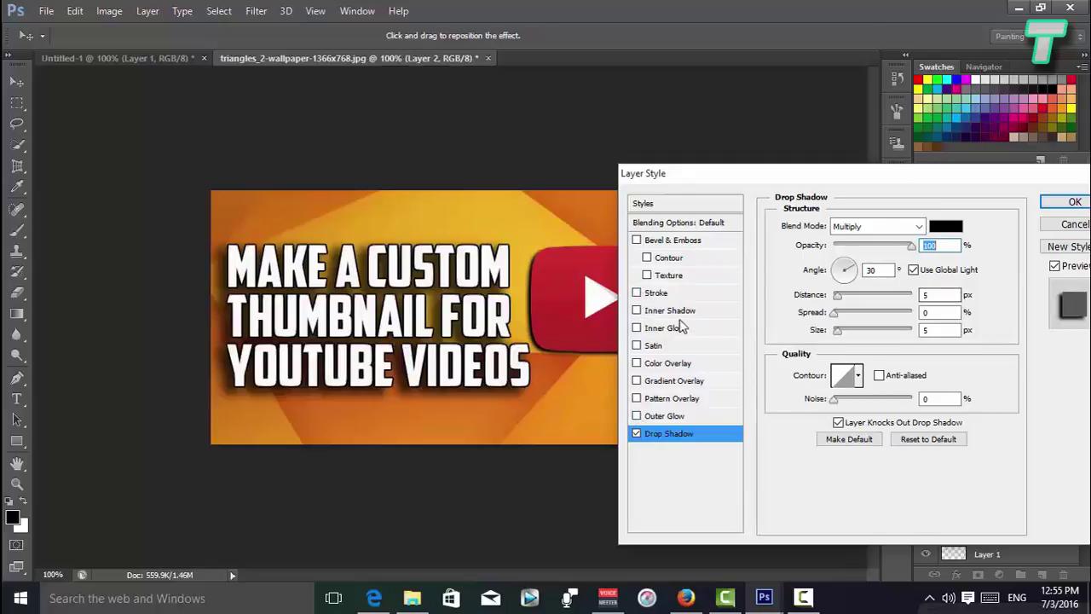
{"action": "left_click_drag", "start_coordinate": [889, 178], "coordinate": [437, 309]}
{"action": "left_click", "coordinate": [622, 333]}
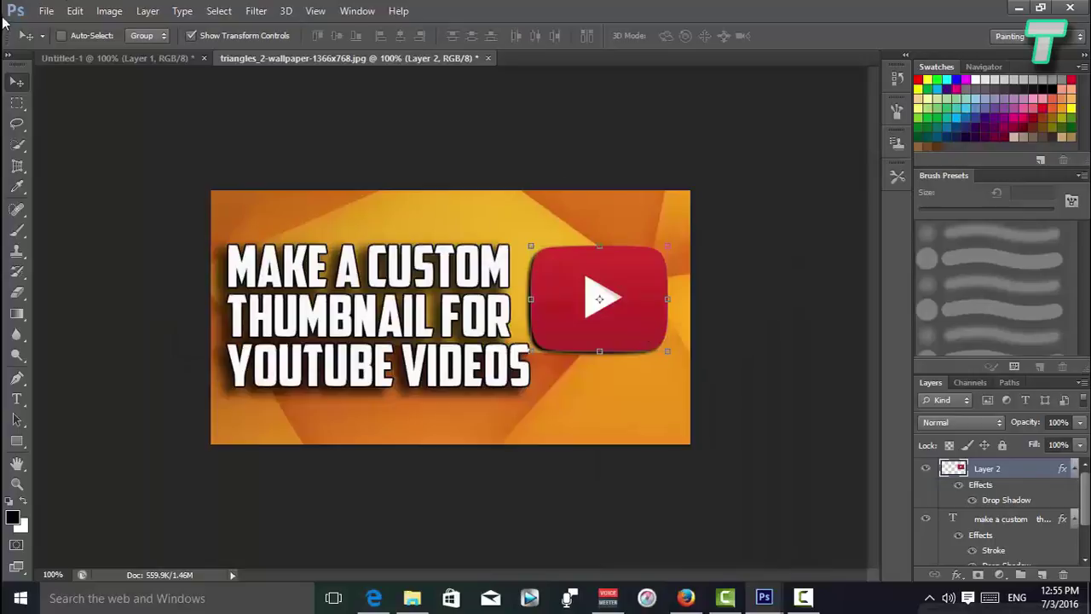
{"action": "left_click", "coordinate": [43, 10]}
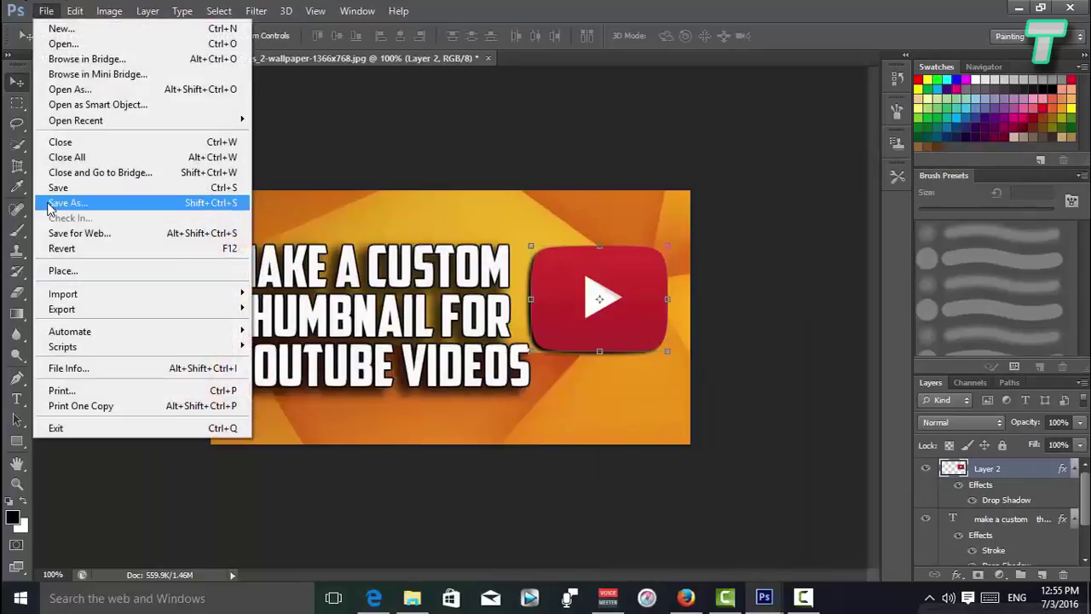
Step: Save a PNG copy named 'thumbnail' to the Desktop, accepting the default PNG options
{"action": "left_click", "coordinate": [49, 205]}
{"action": "left_click", "coordinate": [483, 347]}
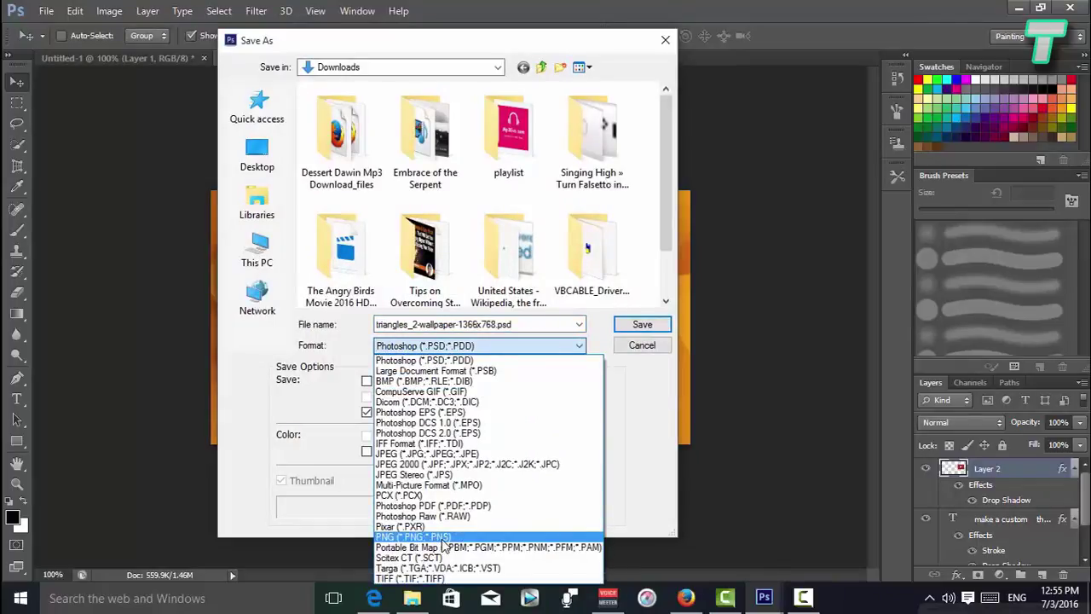
{"action": "left_click", "coordinate": [442, 537]}
{"action": "double_click", "coordinate": [494, 324]}
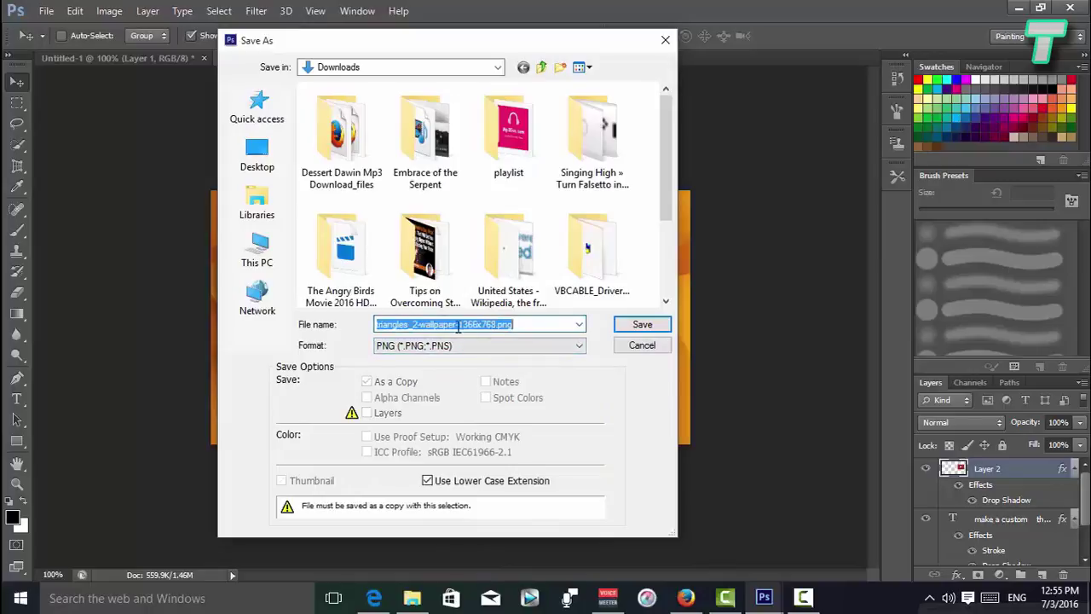
{"action": "left_click", "coordinate": [490, 325]}
{"action": "left_click_drag", "start_coordinate": [497, 325], "coordinate": [372, 332]}
{"action": "type", "text": "thumbnail"}
{"action": "left_click", "coordinate": [257, 154]}
{"action": "left_click", "coordinate": [639, 324]}
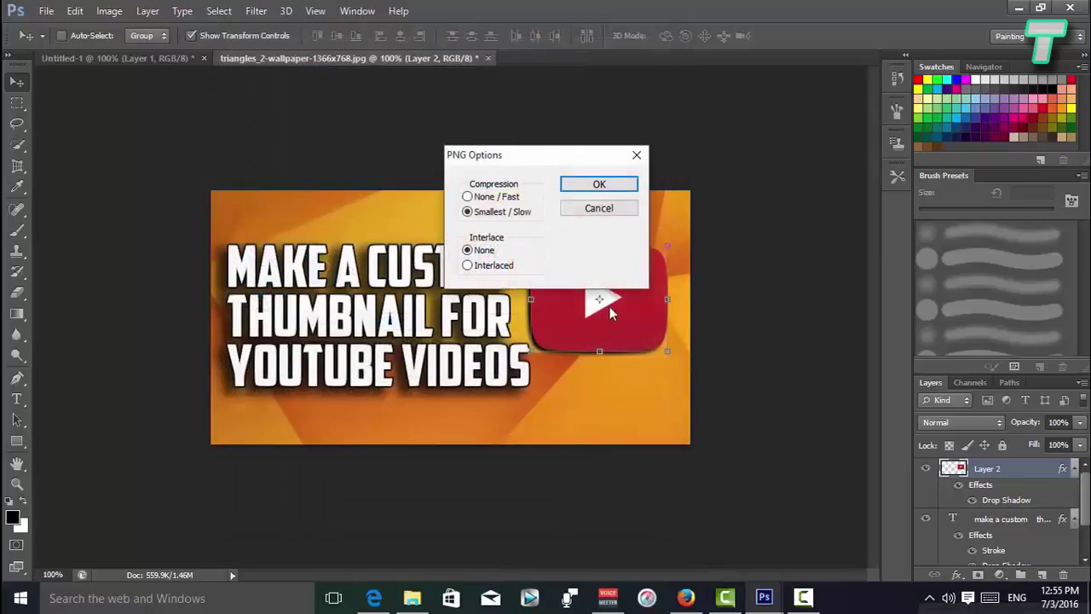
{"action": "left_click", "coordinate": [607, 188]}
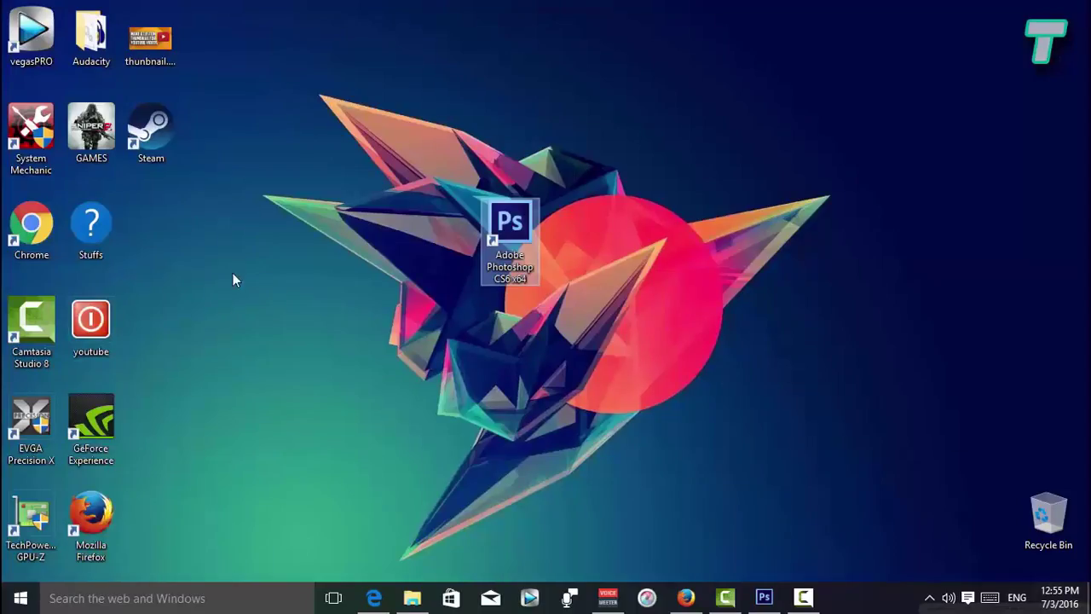
Step: Open the saved thumbnail PNG from the desktop in Internet Explorer
{"action": "double_click", "coordinate": [164, 54]}
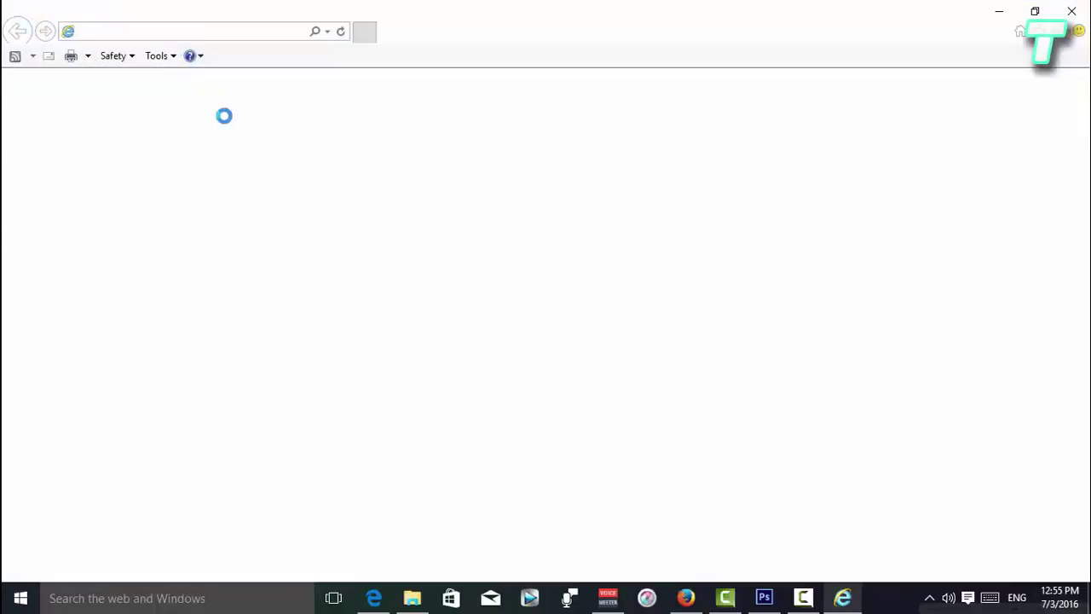